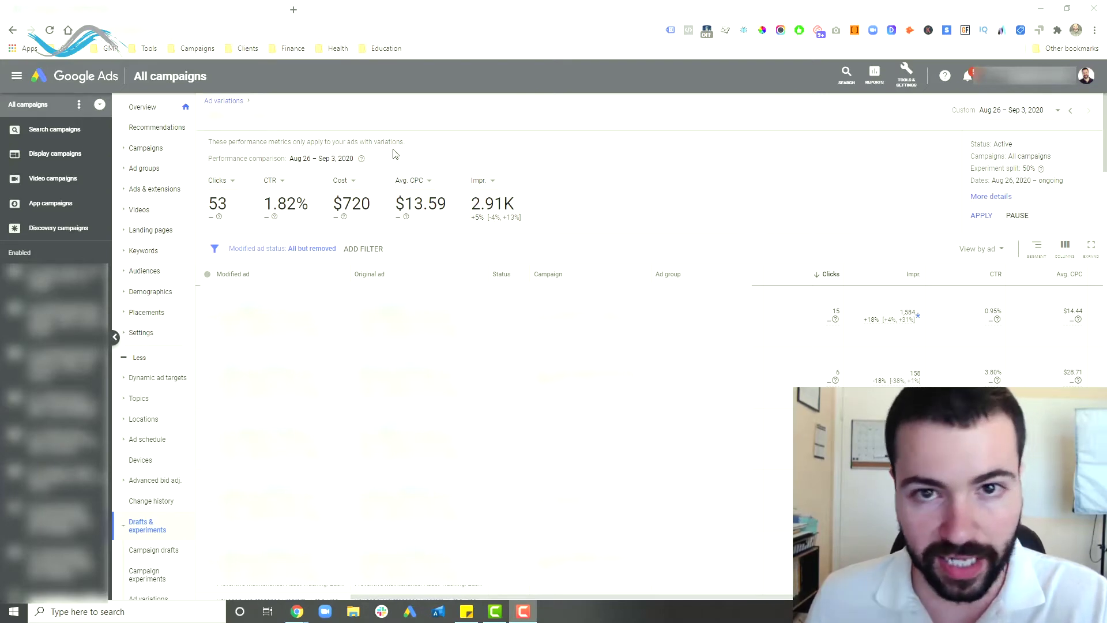
Switch to the account containing Example Campaign and open its Ad variations page under Drafts & experiments
left_click(207, 79)
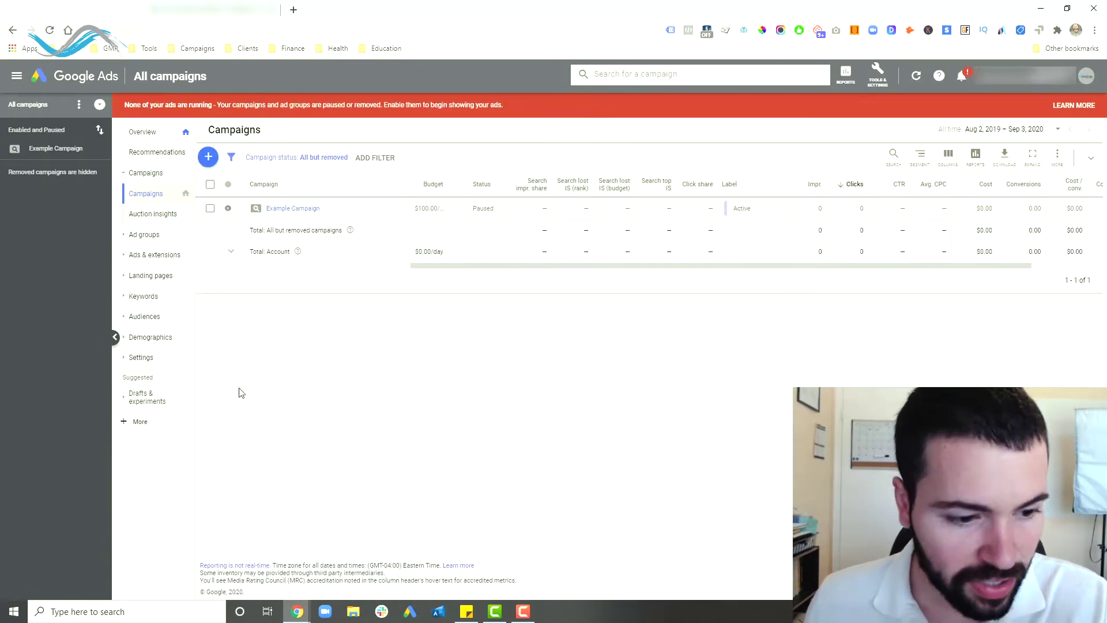
left_click(157, 402)
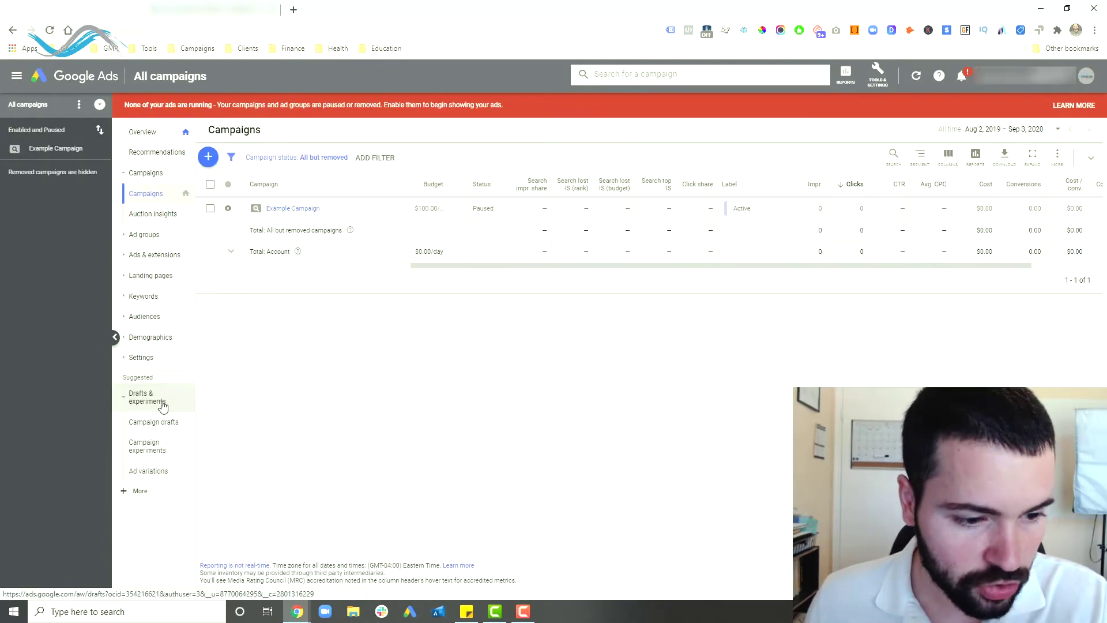
left_click(153, 405)
left_click(159, 438)
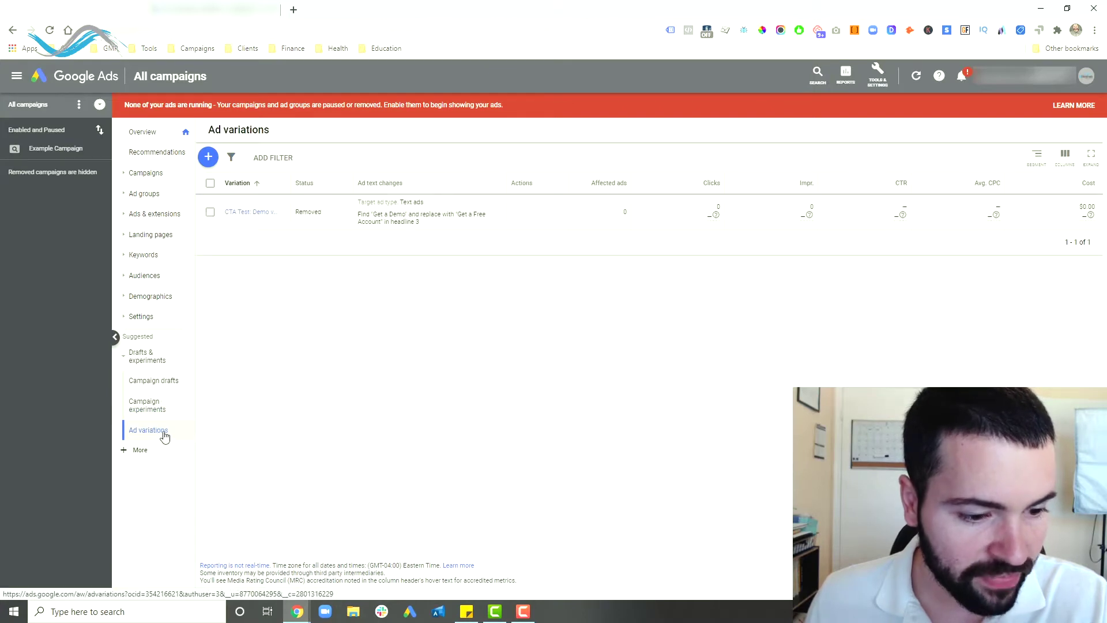
Start a new ad variation for all campaigns with Text ads as the target ad type
left_click(208, 158)
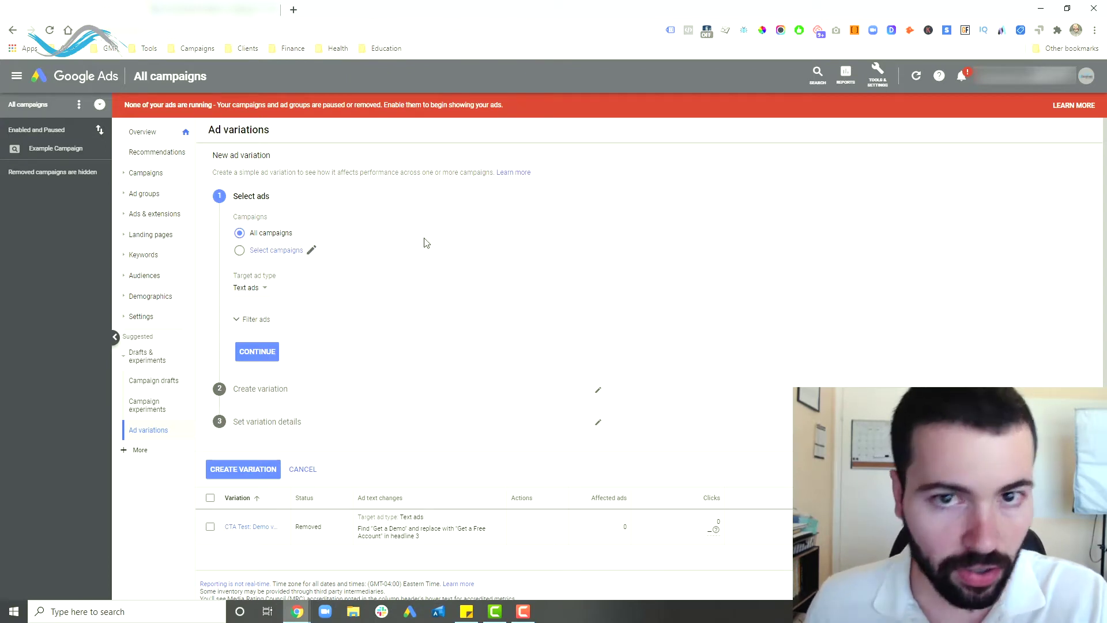
left_click(255, 290)
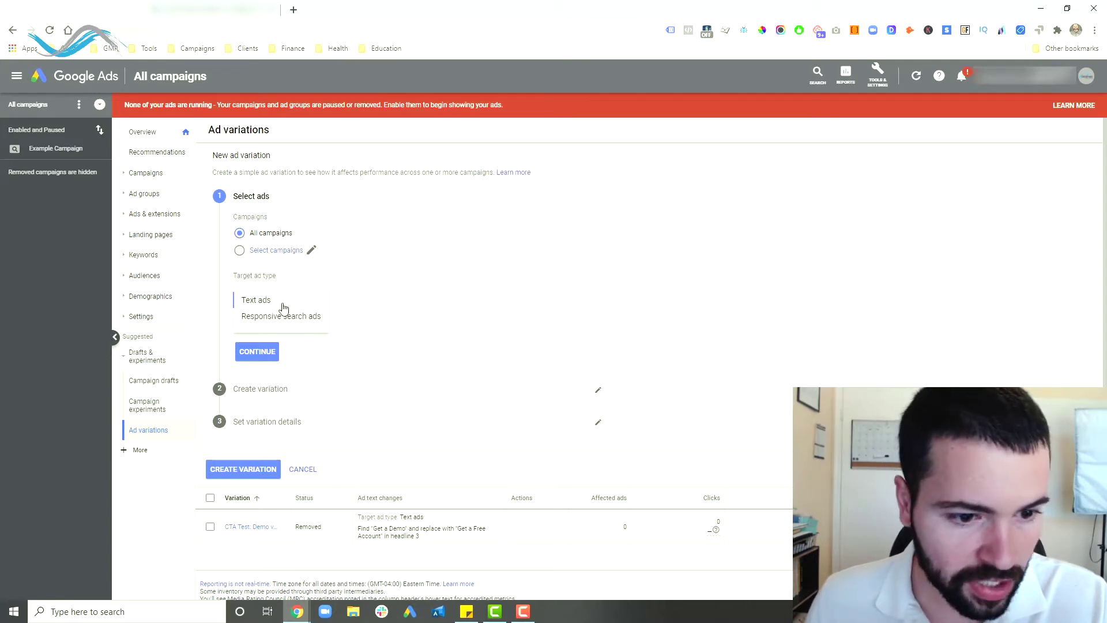
left_click(293, 304)
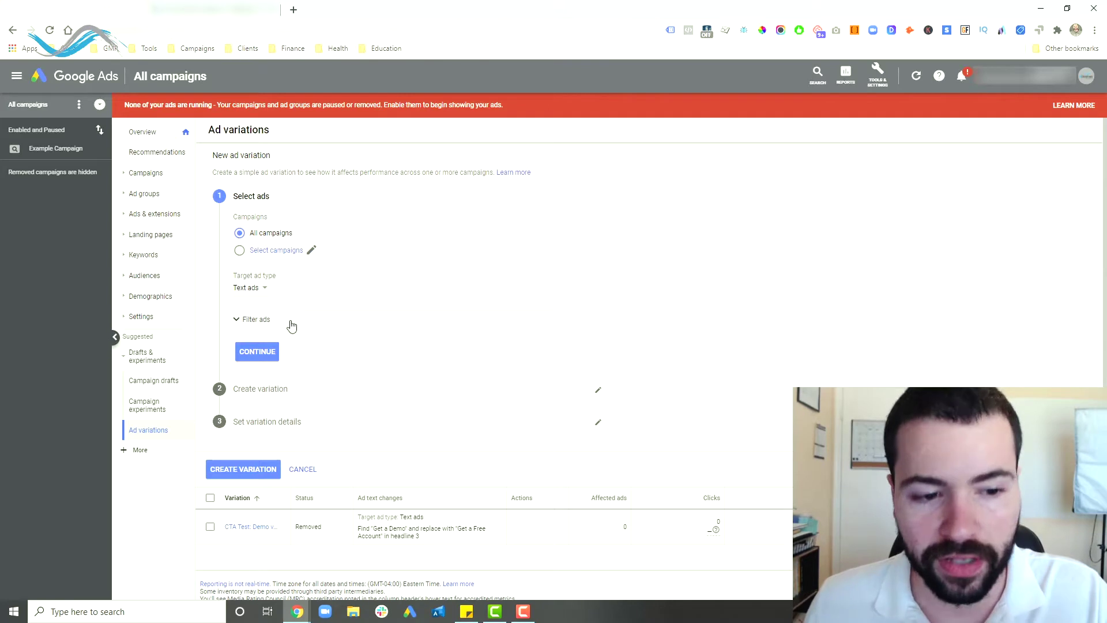
Filter the variation's ads to those whose Headline 3 contains "Get a Demo"
left_click(306, 324)
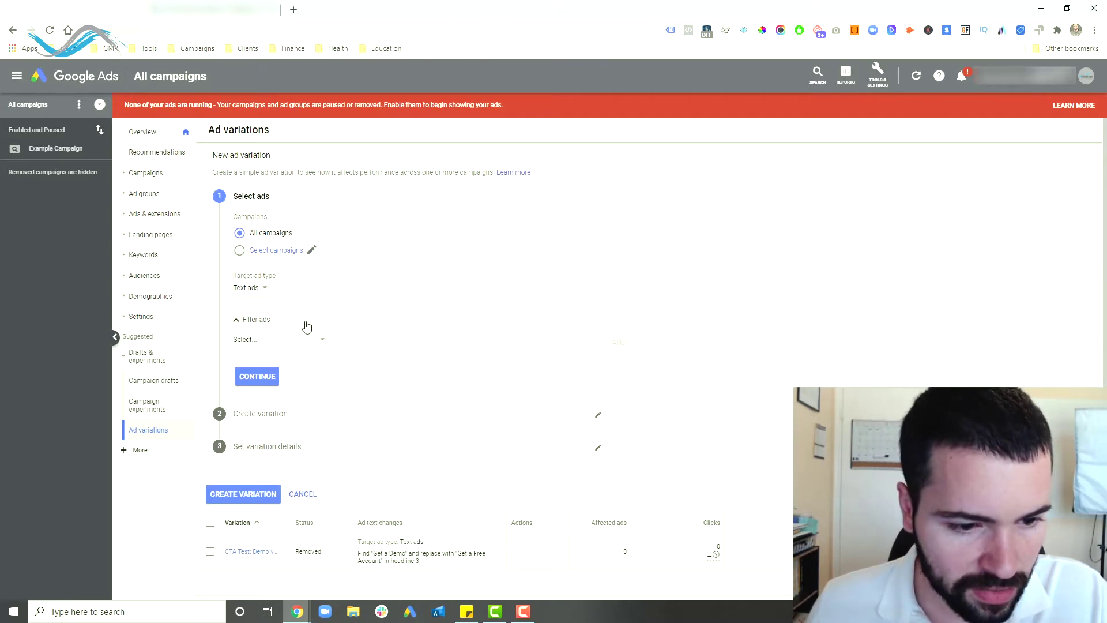
left_click(306, 349)
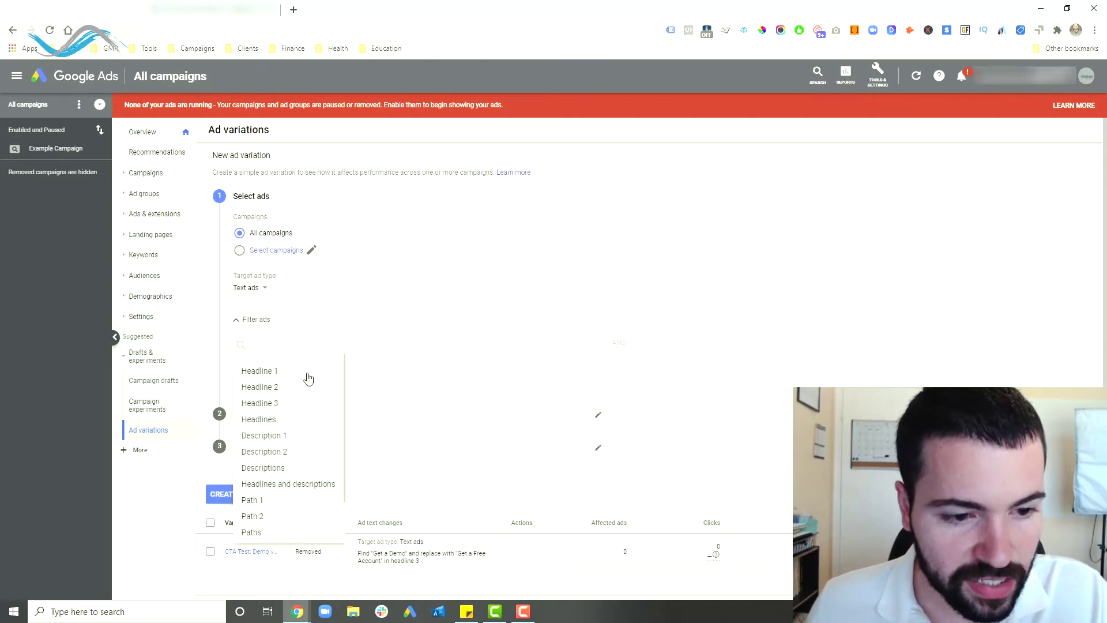
scroll(307, 384, "down", 1)
scroll(307, 409, "up", 1)
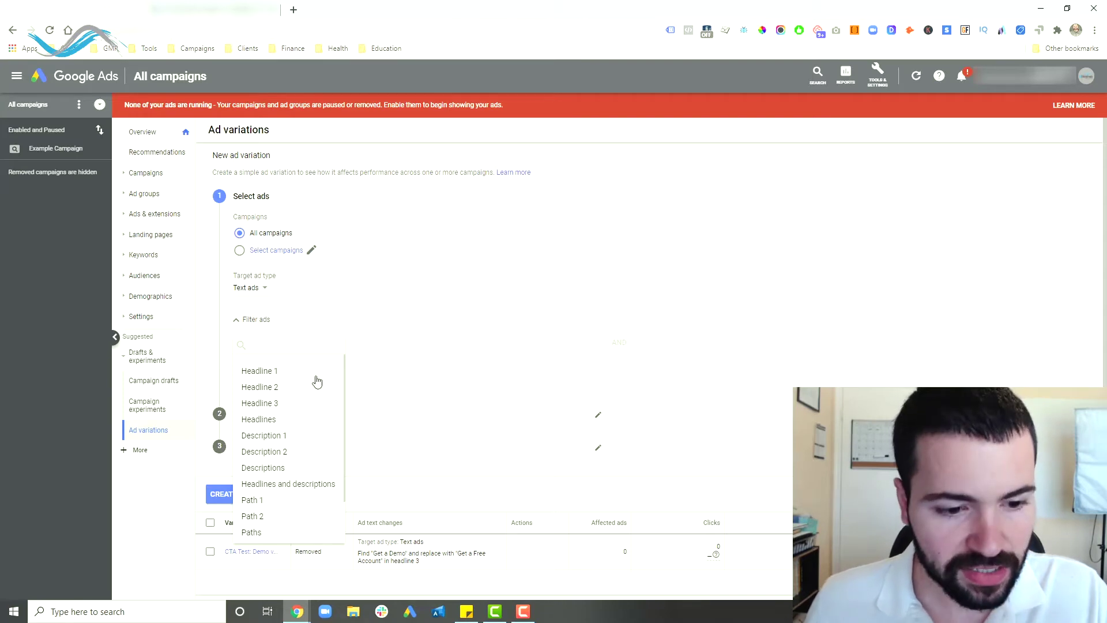
scroll(312, 384, "down", 2)
scroll(296, 463, "up", 2)
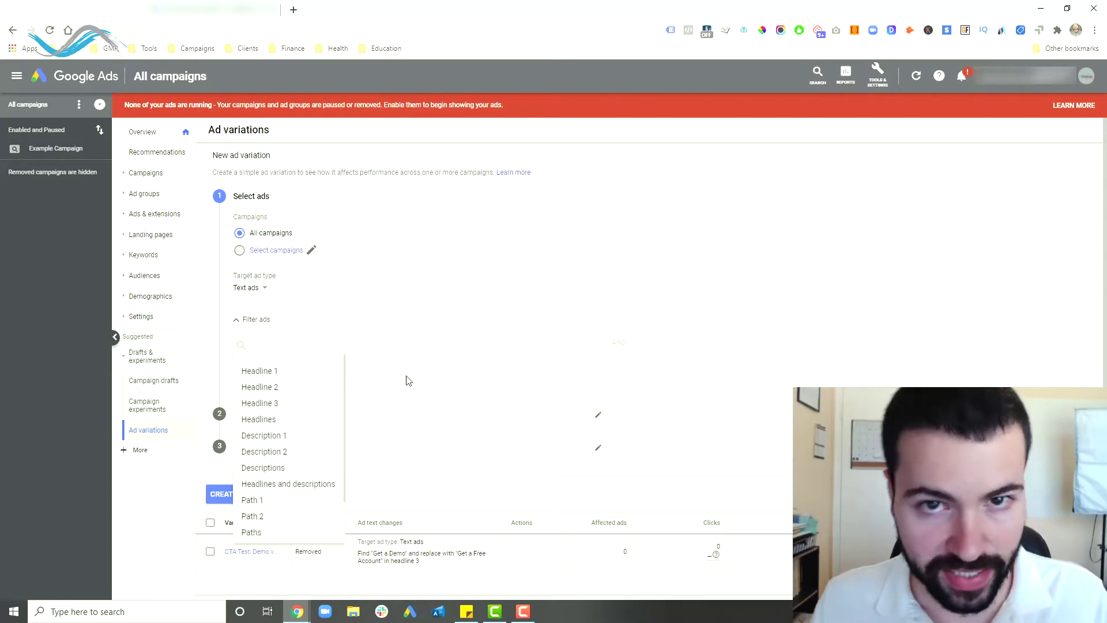
left_click(287, 410)
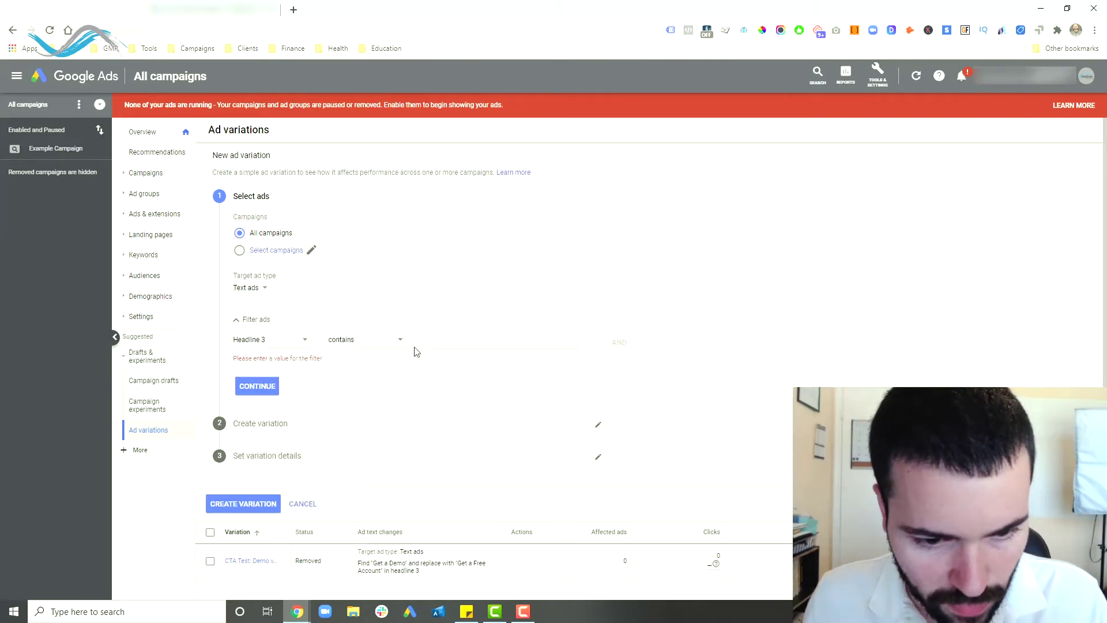
left_click(378, 339)
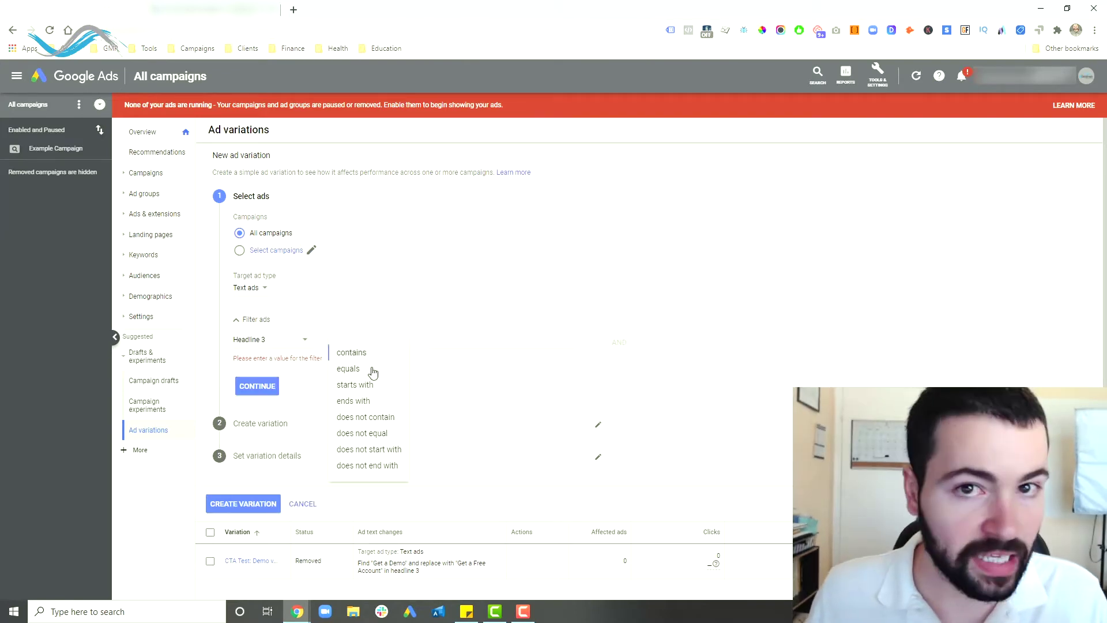
left_click(446, 339)
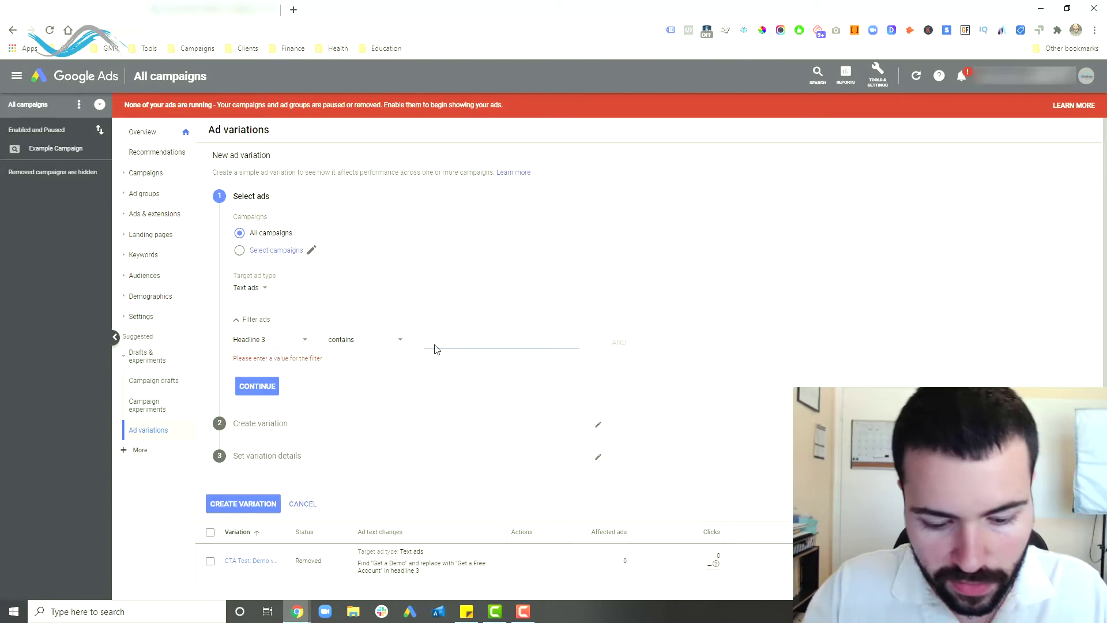
type("Get ")
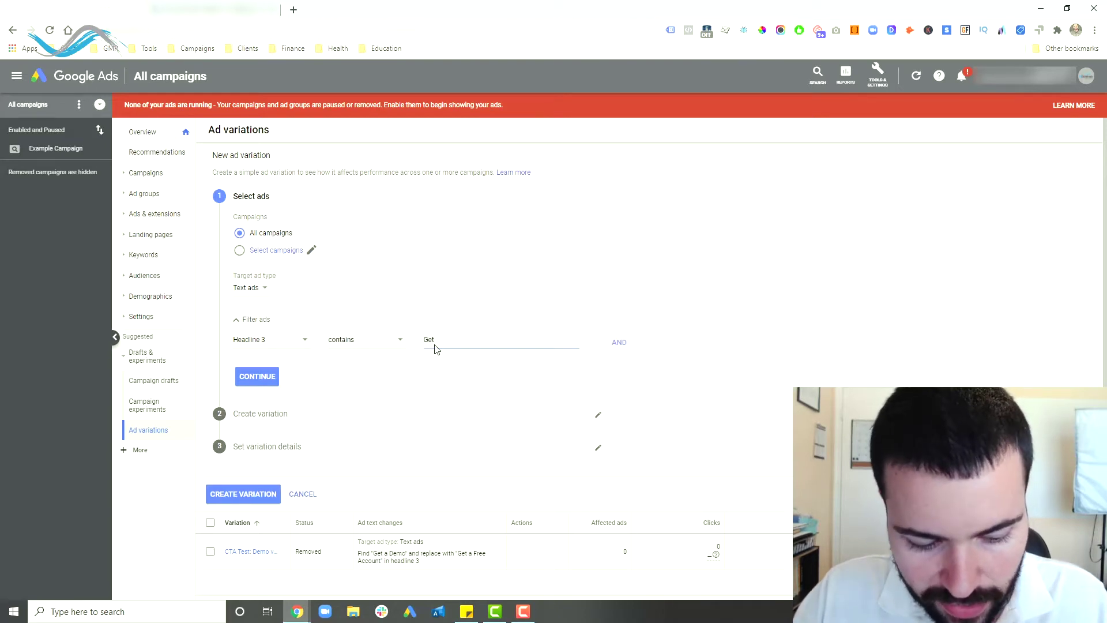
type("a Demo")
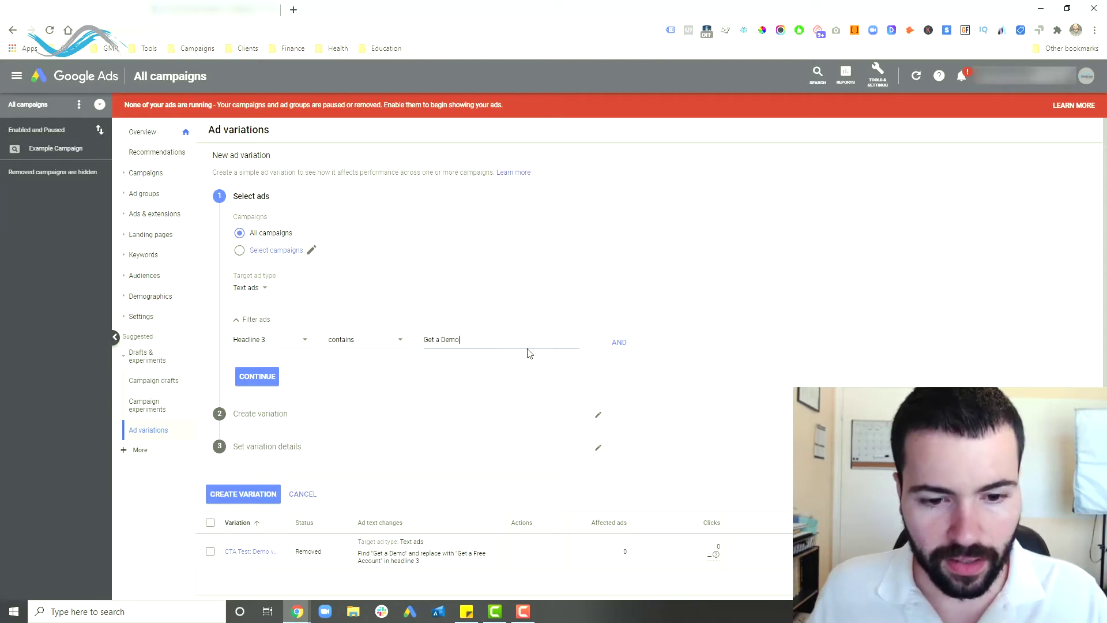
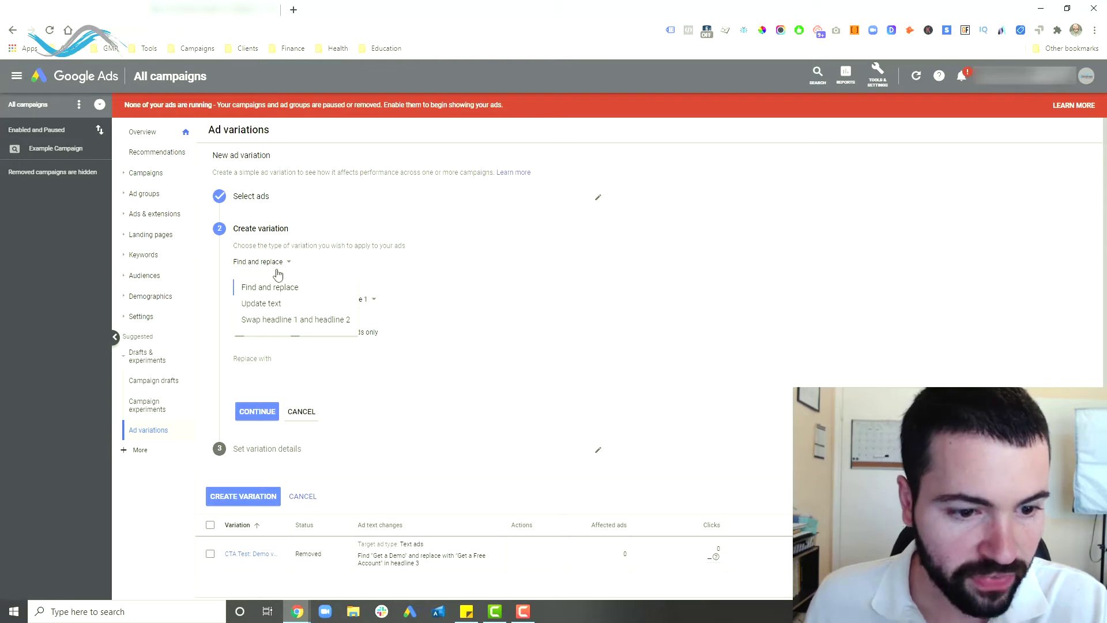
Choose Find and replace as the type of variation to apply to the selected ads
left_click(269, 287)
left_click(276, 299)
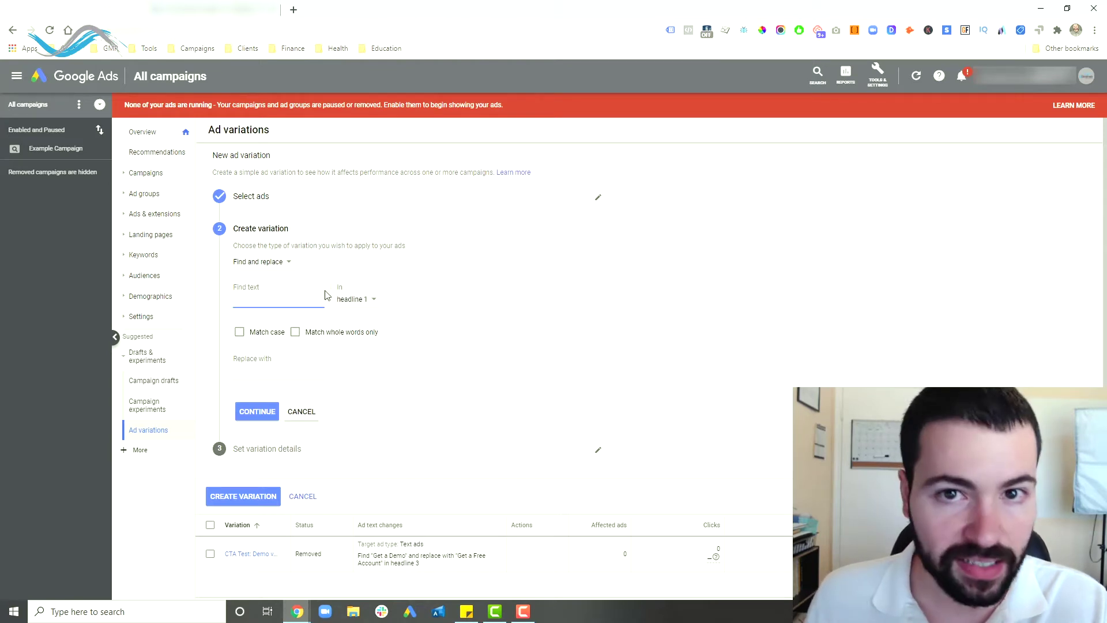
Switch the variation type to Update text, examine its editable ad fields, and return to Find and replace
left_click(281, 261)
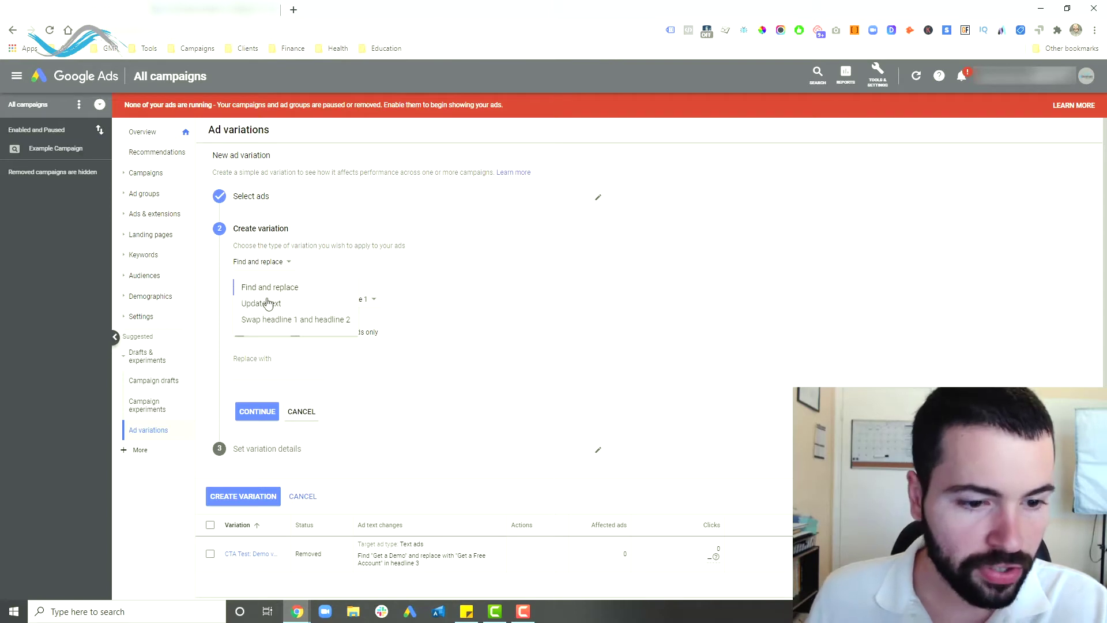
left_click(292, 307)
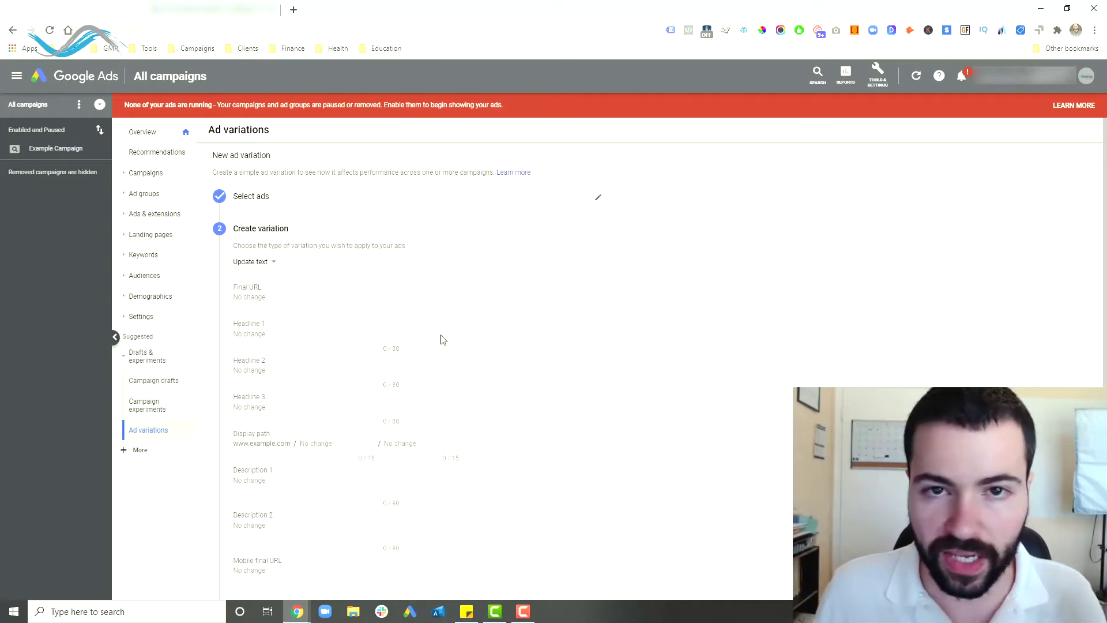
scroll(283, 369, "down", 1)
scroll(274, 323, "up", 1)
left_click(269, 263)
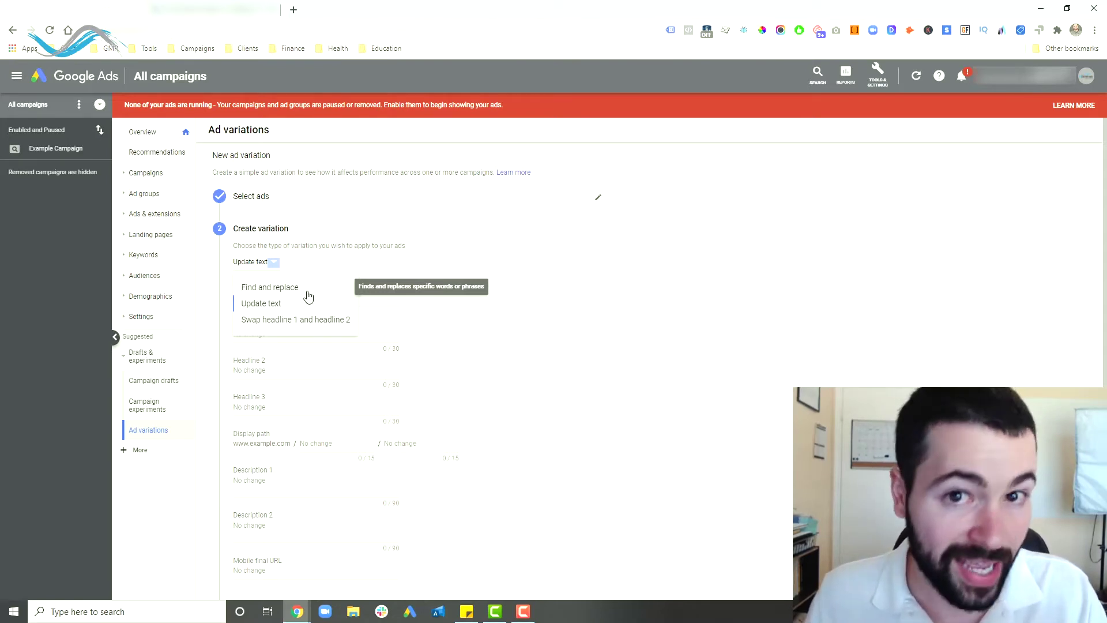
left_click(277, 287)
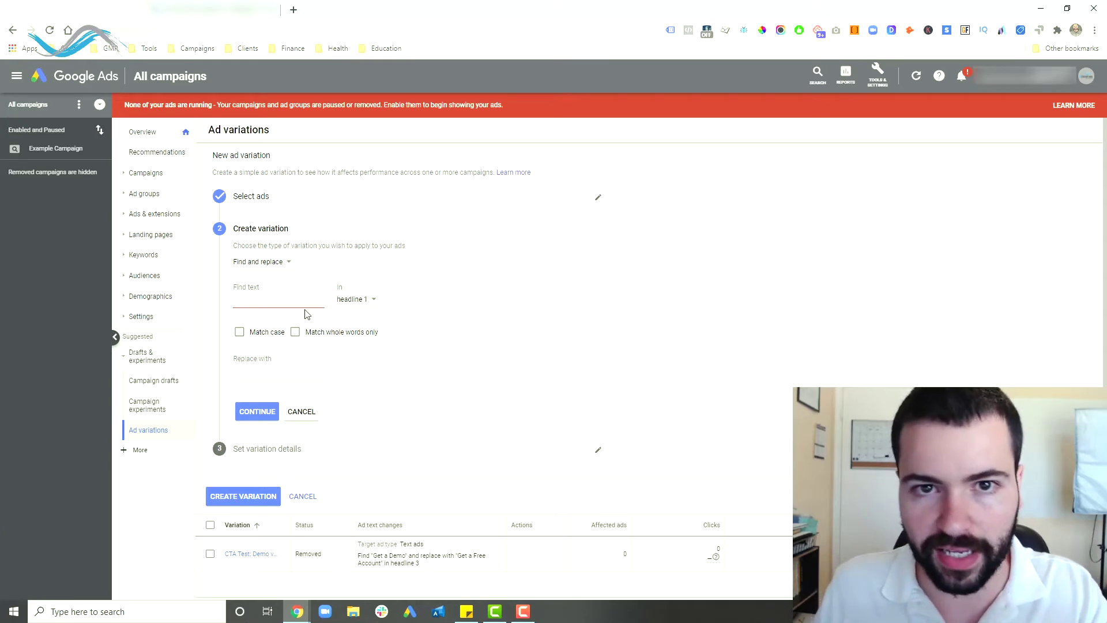
Set the text to find to "Get a Demo" and search for it in headline 3
left_click(297, 298)
type("Get a Demo")
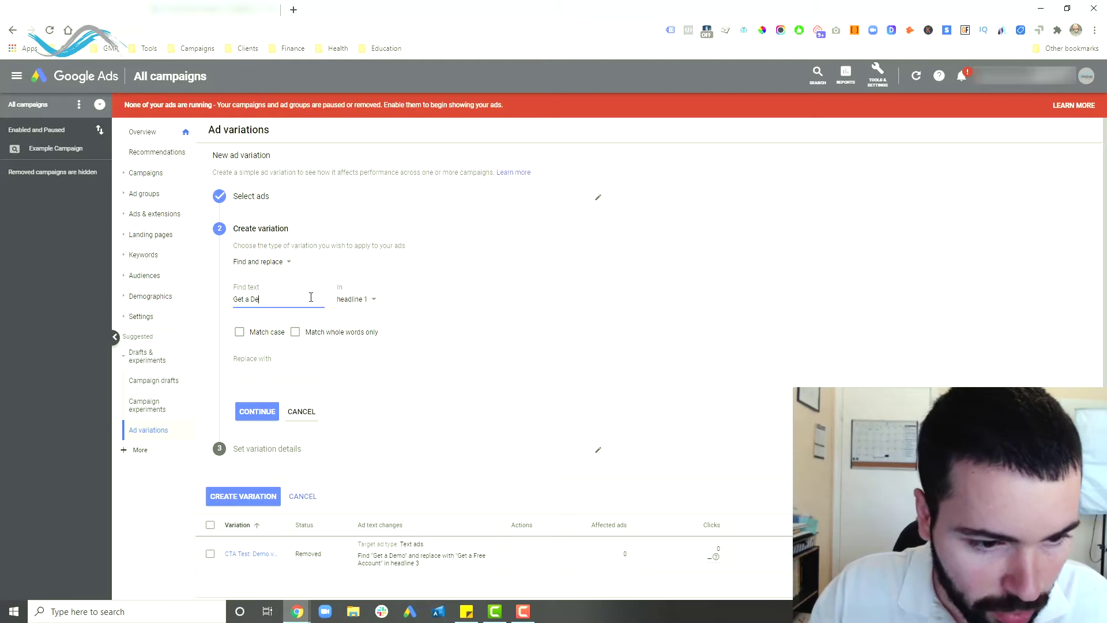
left_click(361, 299)
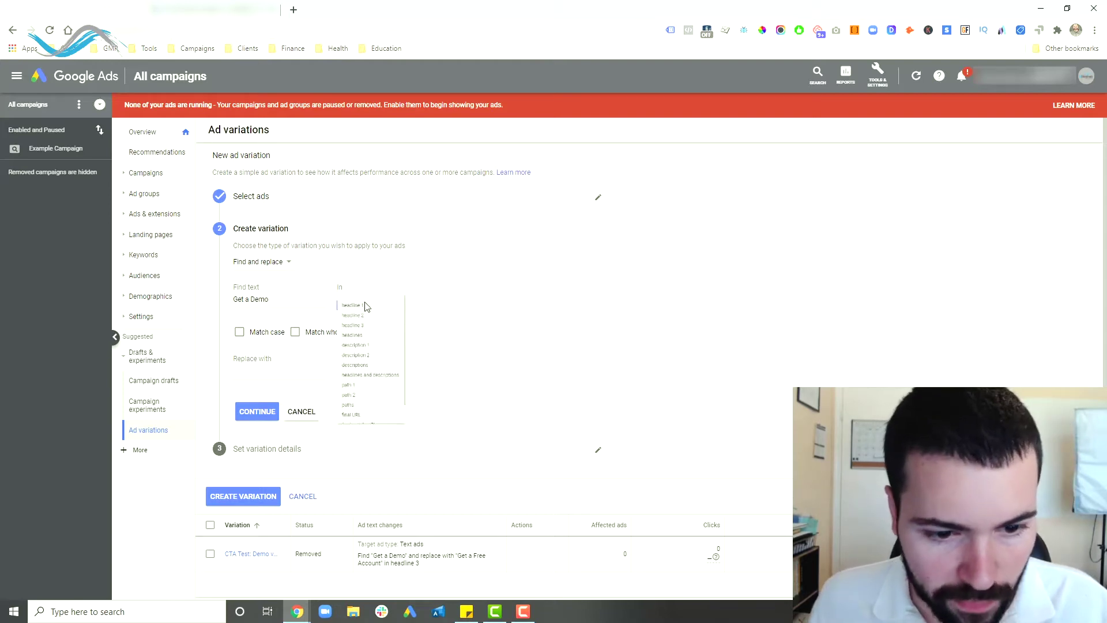
left_click(400, 345)
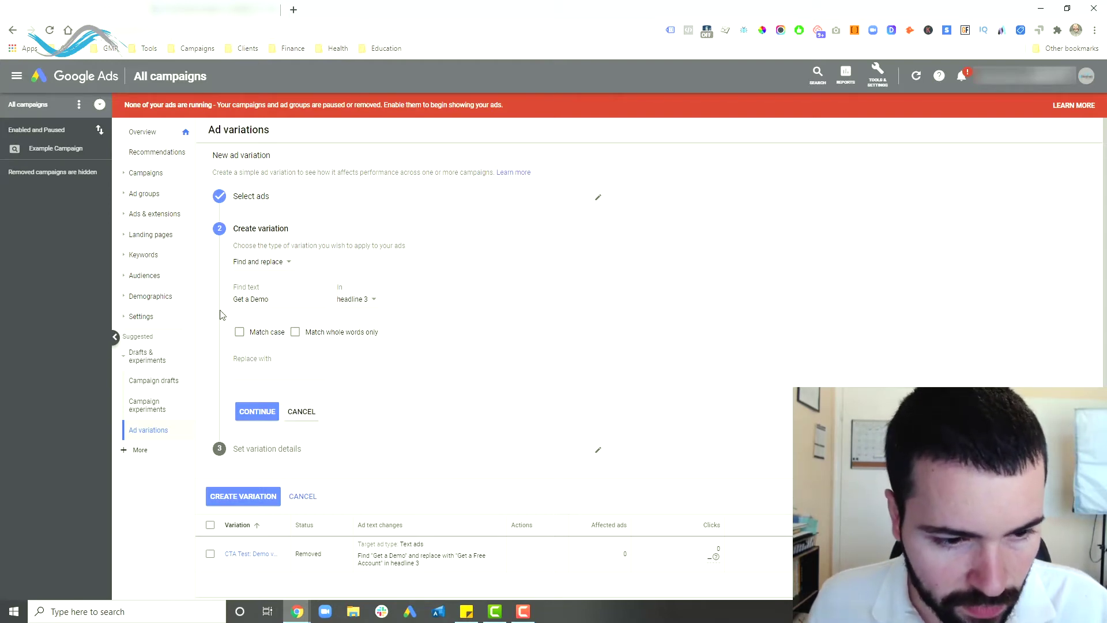
Set the replacement text to "Get a Free Account" and continue to the variation details
left_click(275, 297)
triple_click(275, 298)
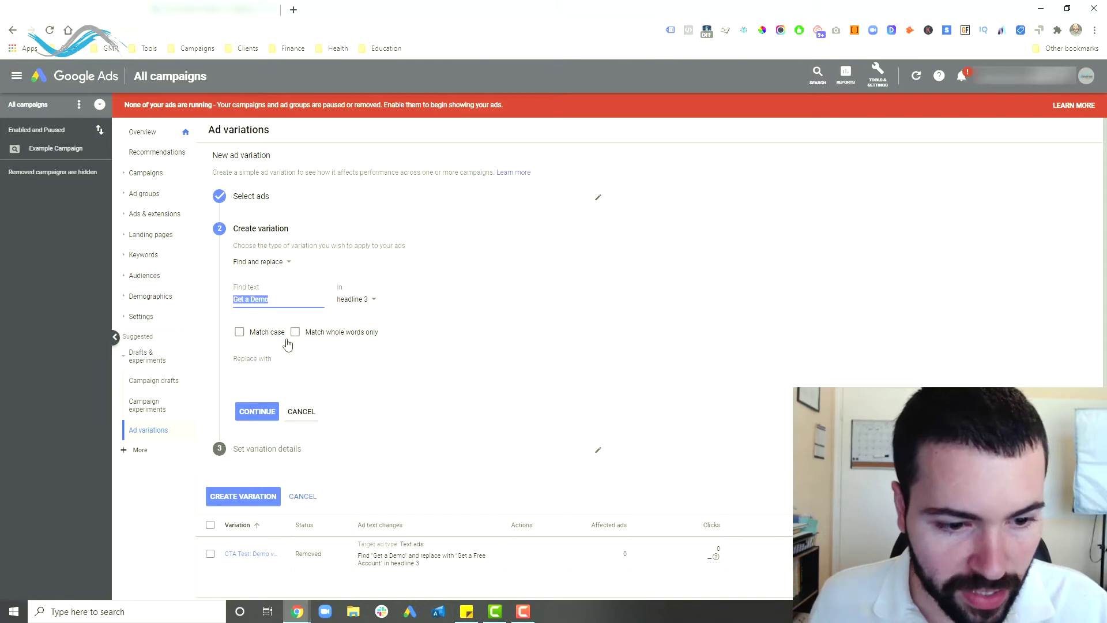
left_click(262, 368)
type("G")
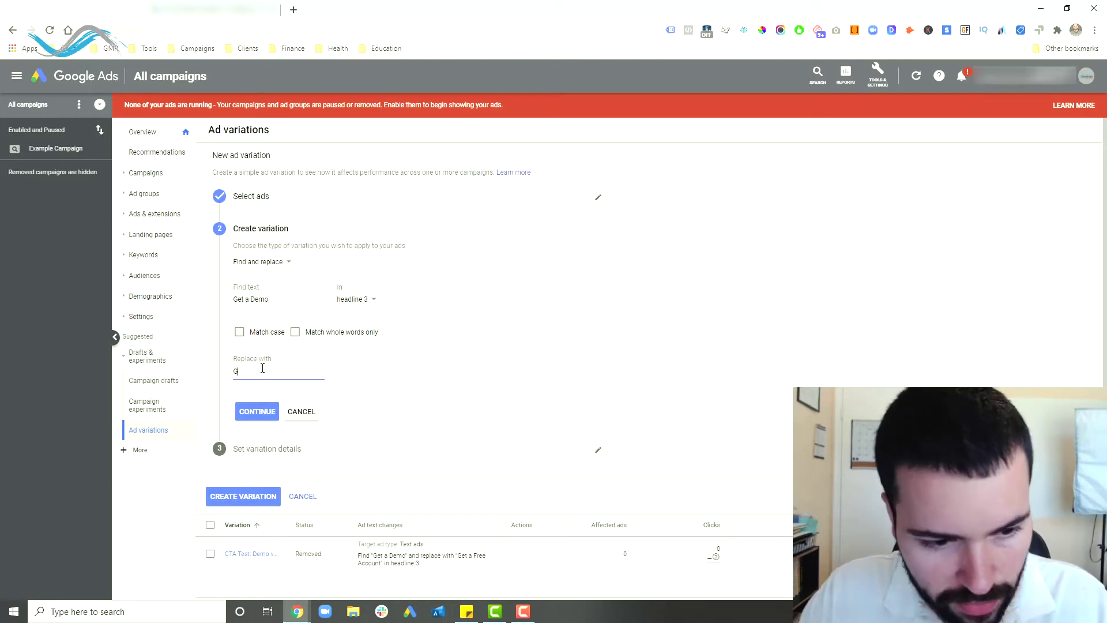
type("et a Free Account")
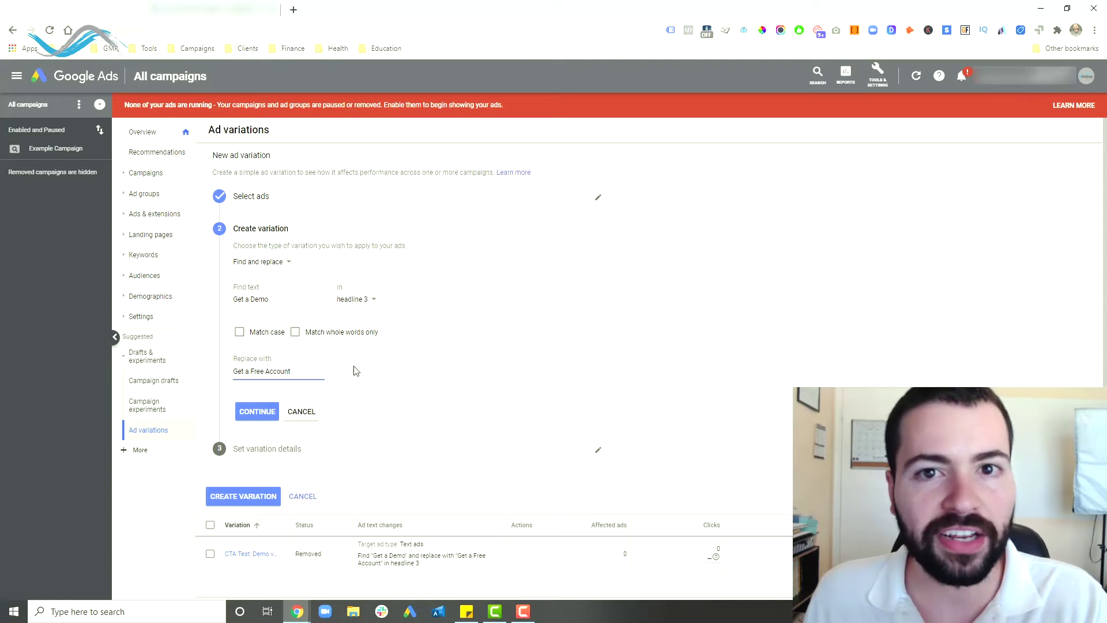
left_click(257, 413)
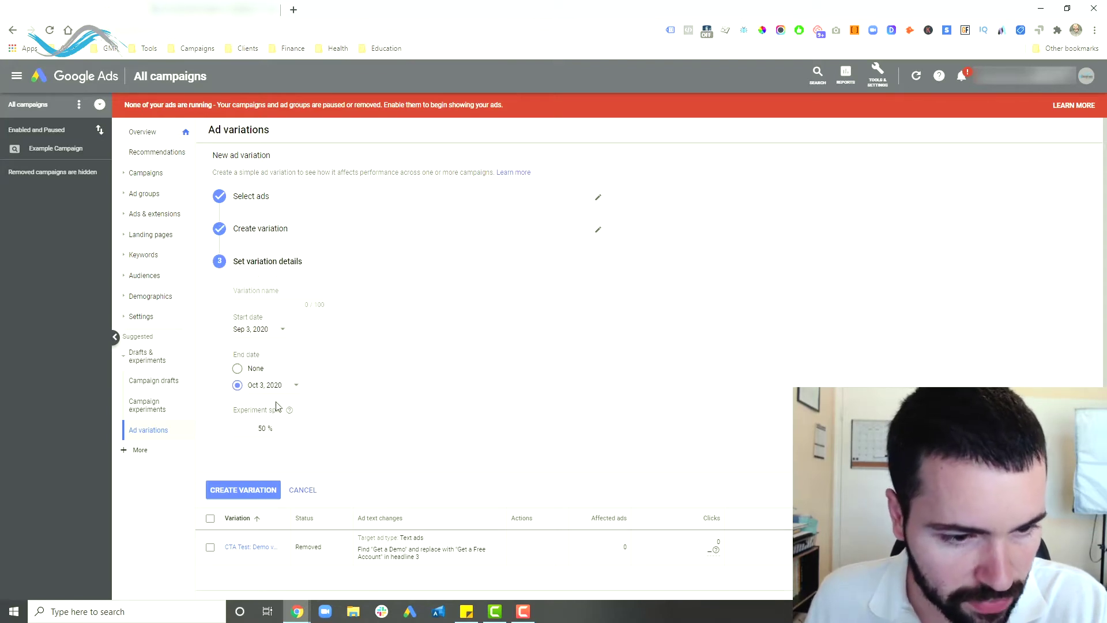
Name the variation "CTA Test: Free Account v.s Demo"
left_click(275, 289)
type("CTA Tes")
key("BackSpace")
key("BackSpace")
type("est: Free Account v.s")
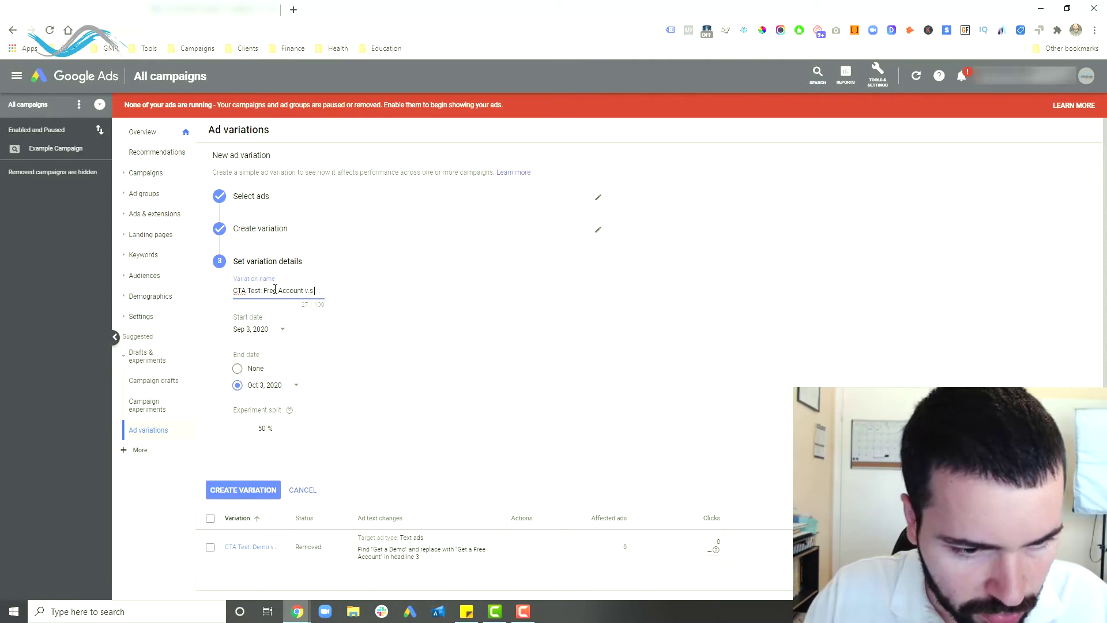
type(" Demo")
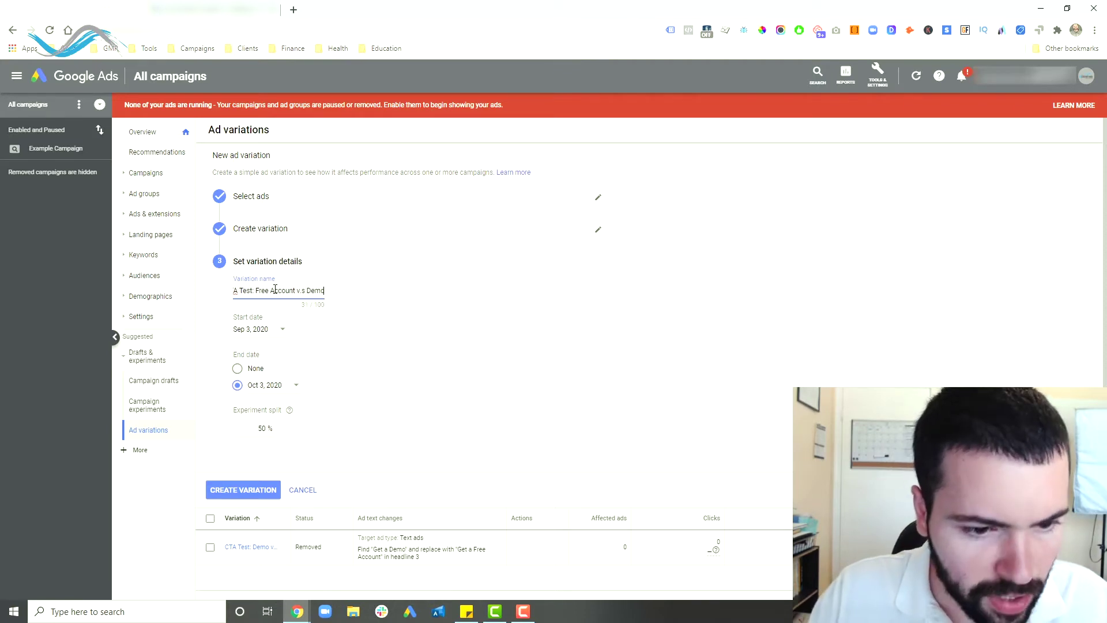
Set the end date to None, create the variation, and open it from the variations list
left_click(255, 369)
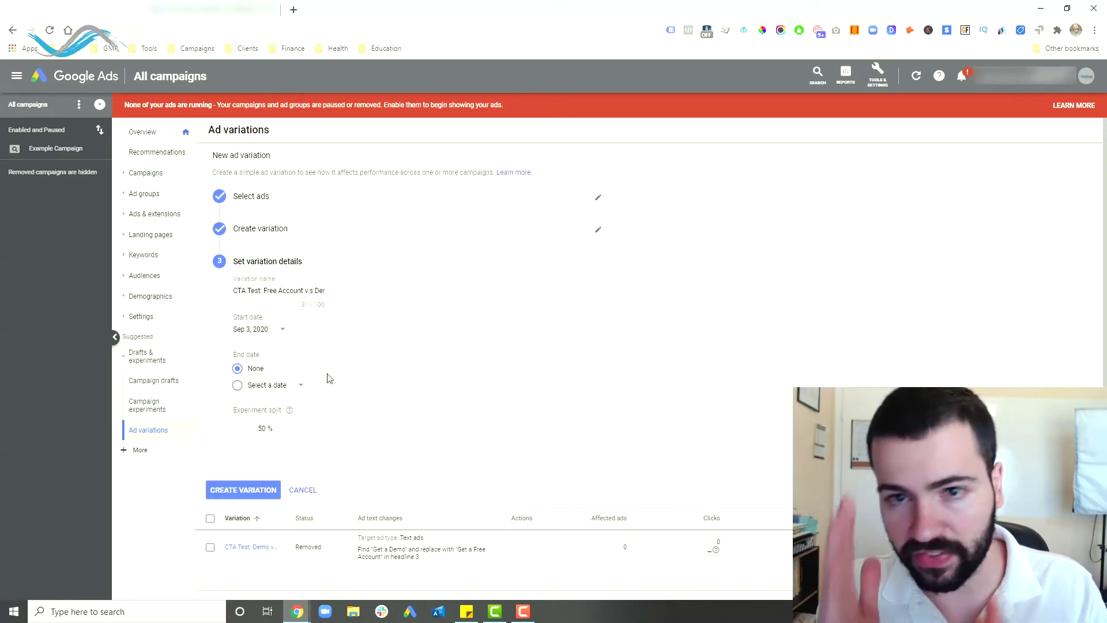
left_click(242, 489)
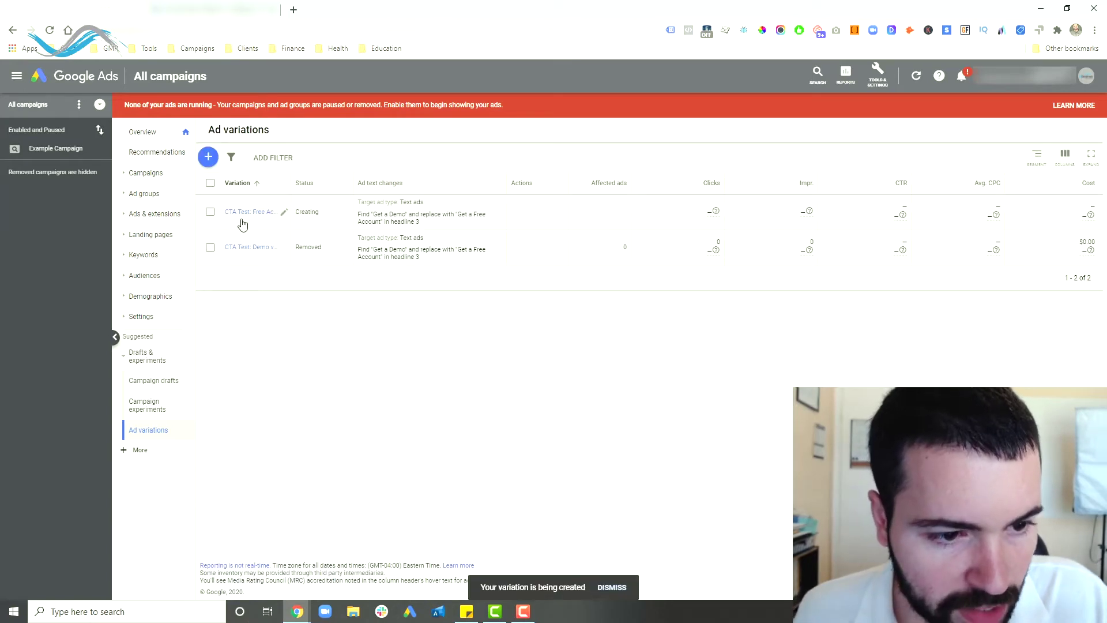
left_click(246, 216)
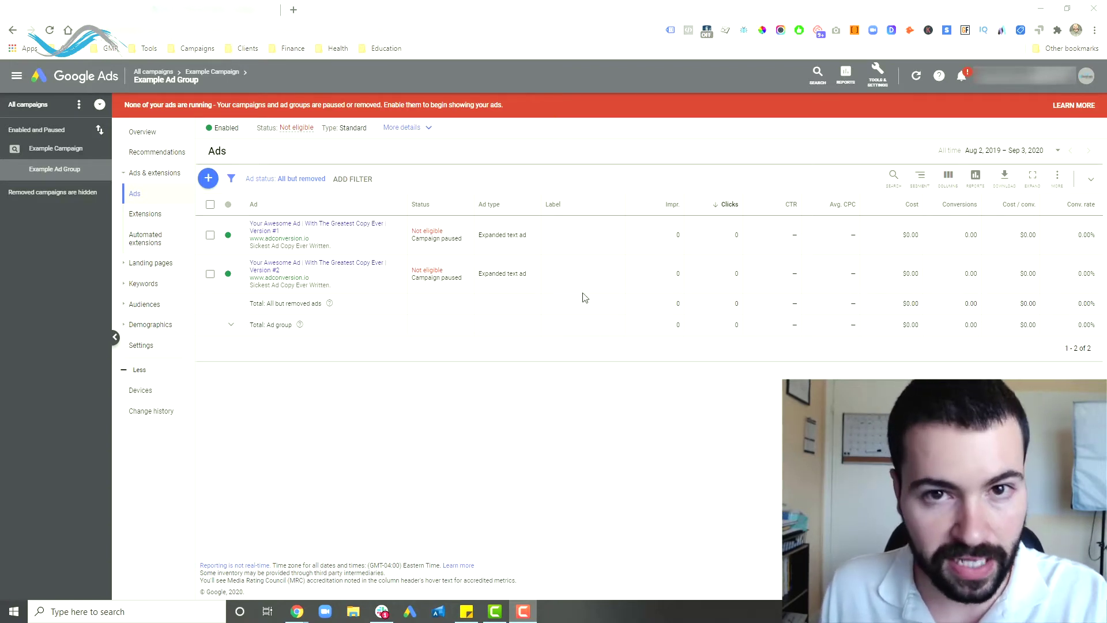
Modify the ads table columns, keeping the Label attribute included, and apply the column set
left_click(948, 174)
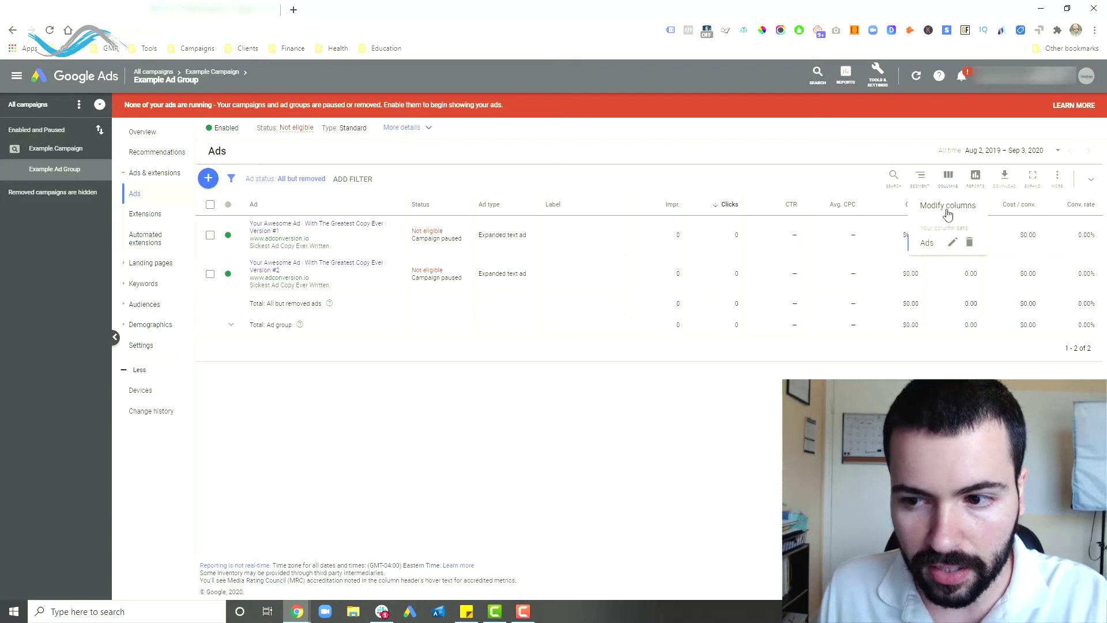
left_click(947, 214)
left_click(410, 289)
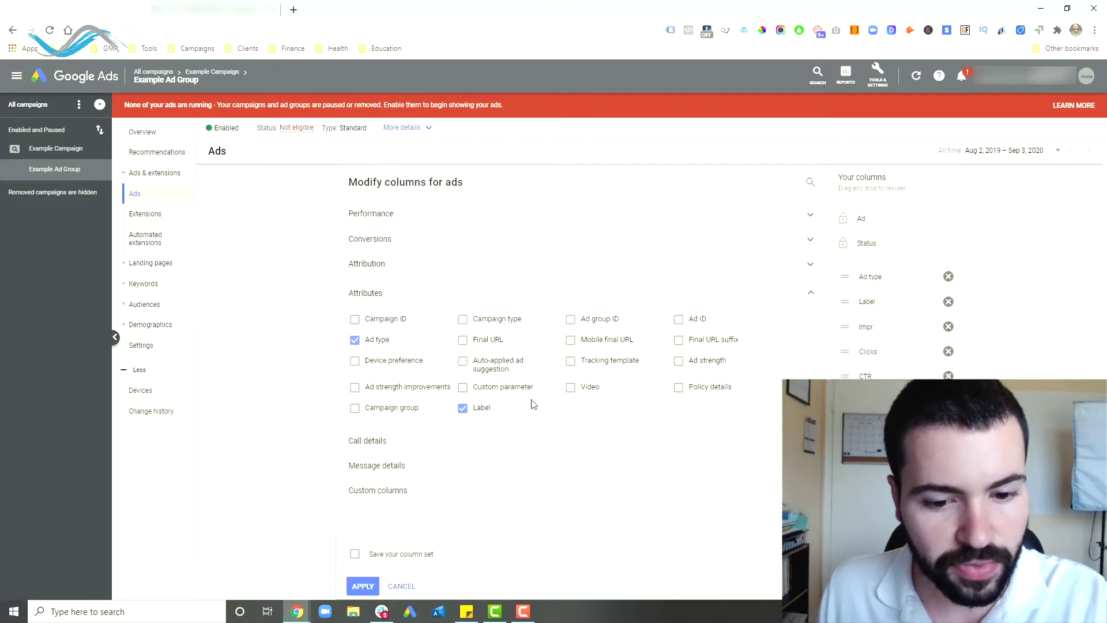
left_click(369, 586)
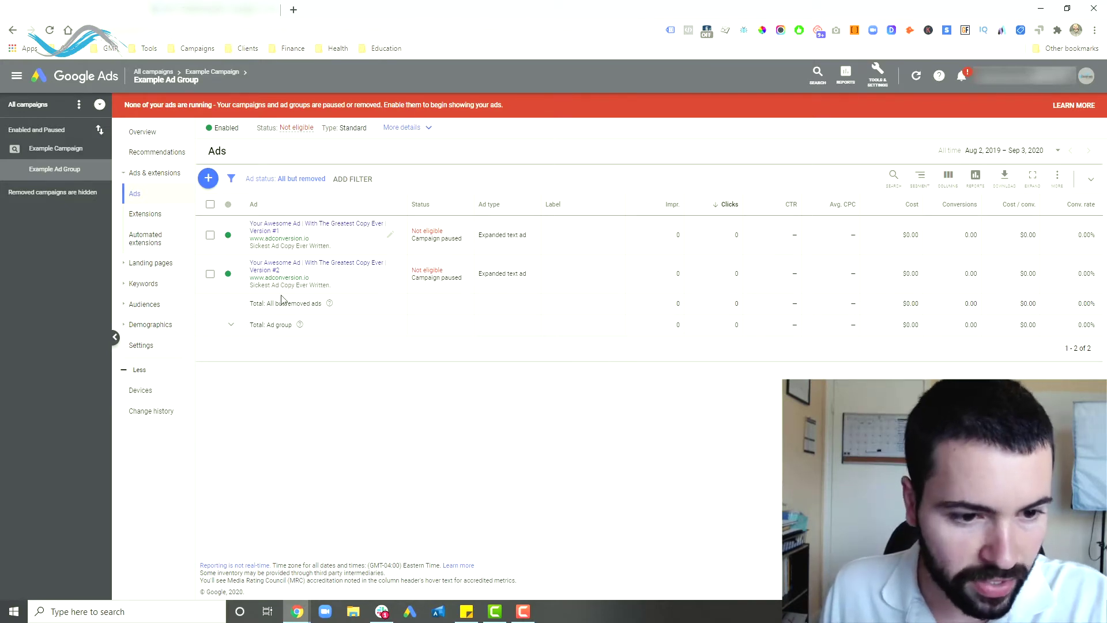
left_click(210, 236)
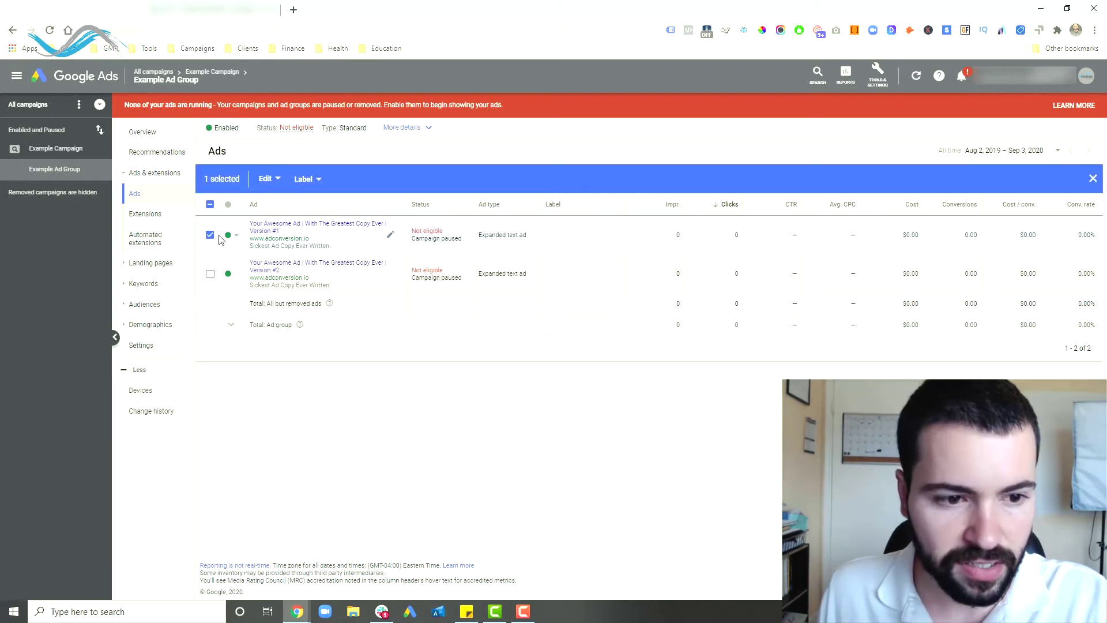
left_click(210, 235)
left_click(210, 274)
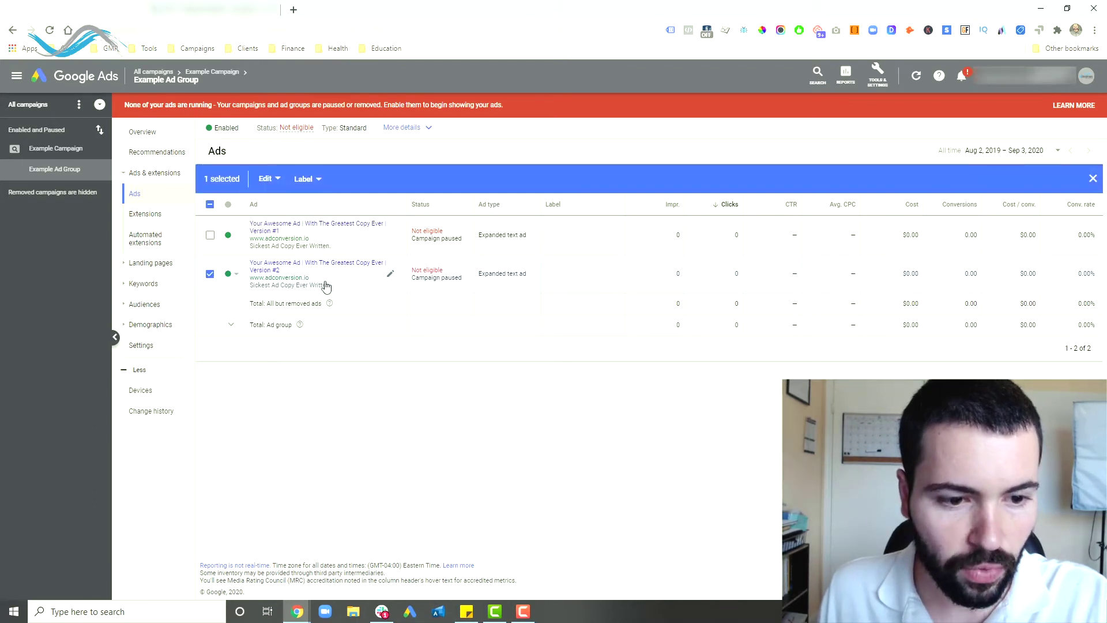
left_click(210, 274)
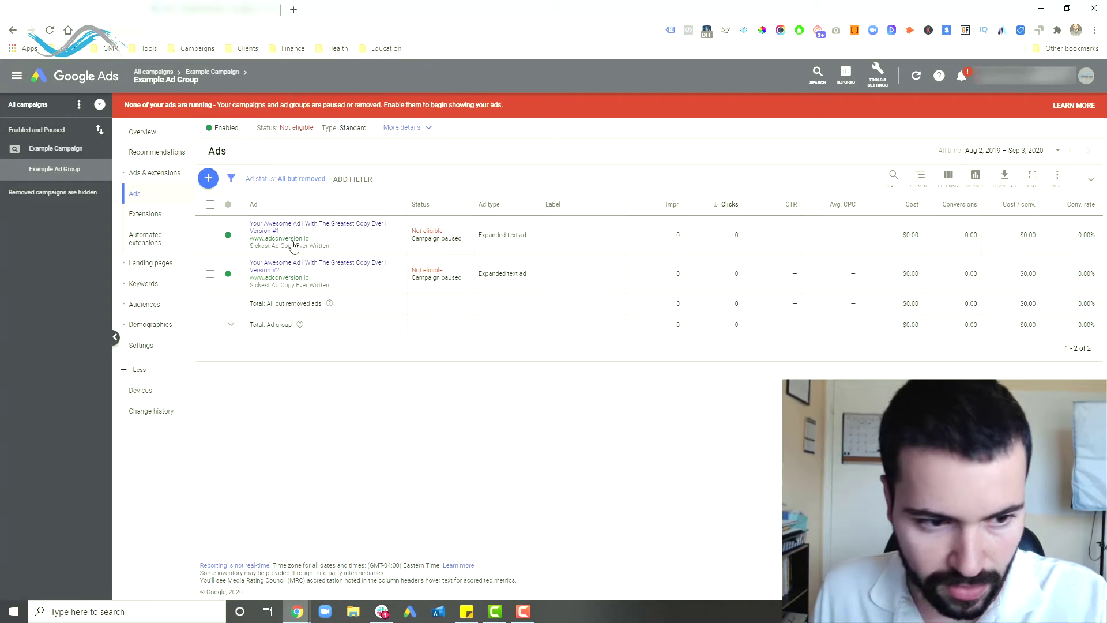
Create the label "ad-test:9.3.20-legacy", apply it to the Version #1 ad, and clear the selection
left_click(210, 237)
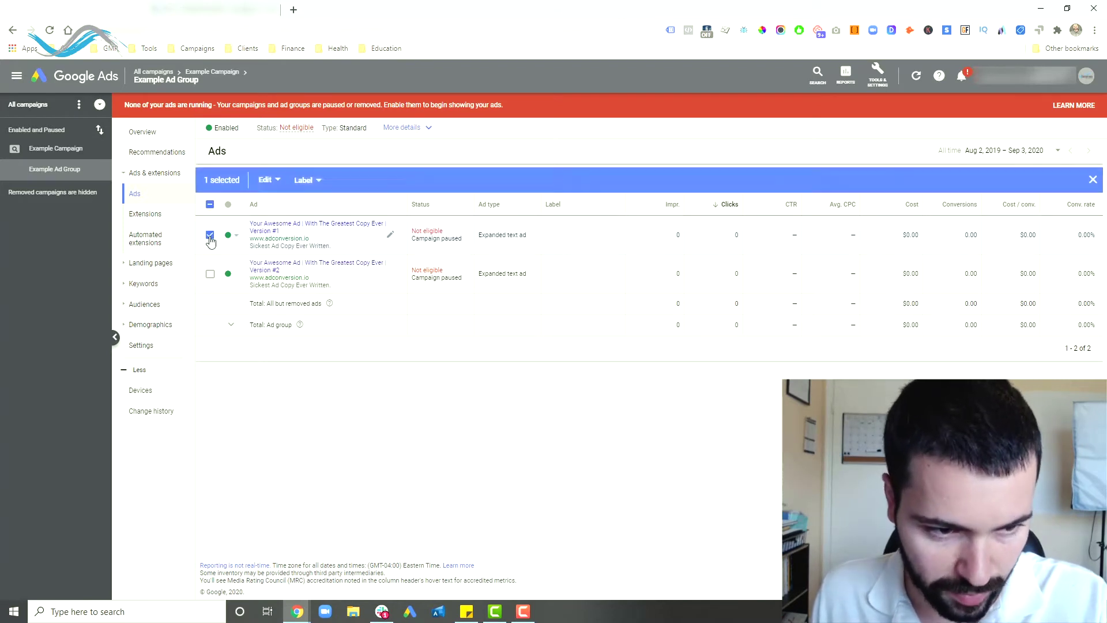
left_click(305, 186)
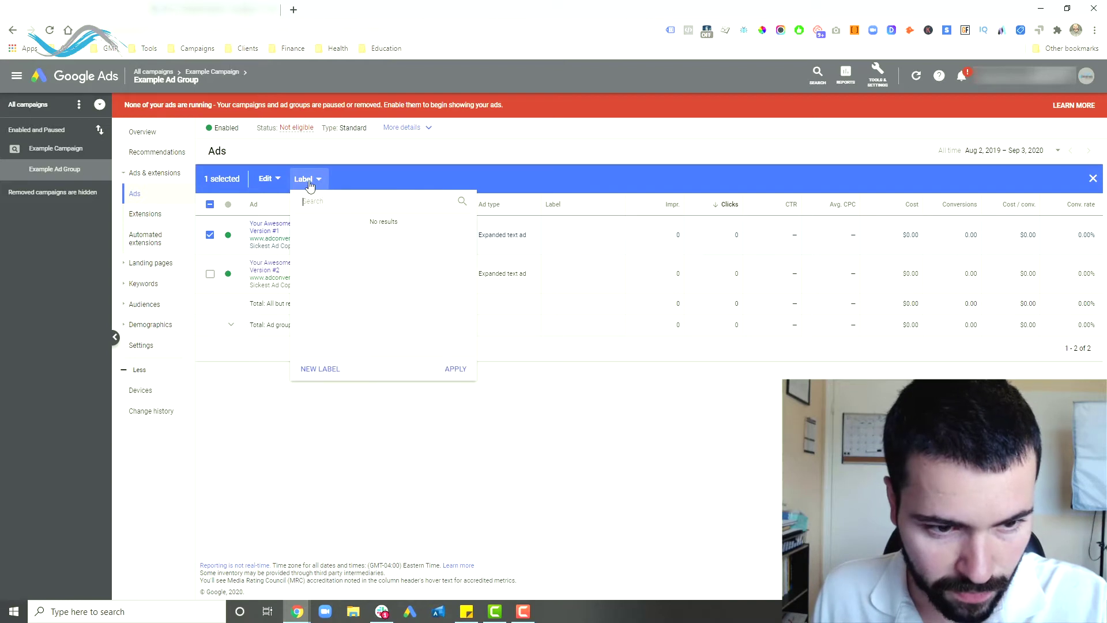
left_click(332, 369)
left_click(380, 237)
type("ad-test")
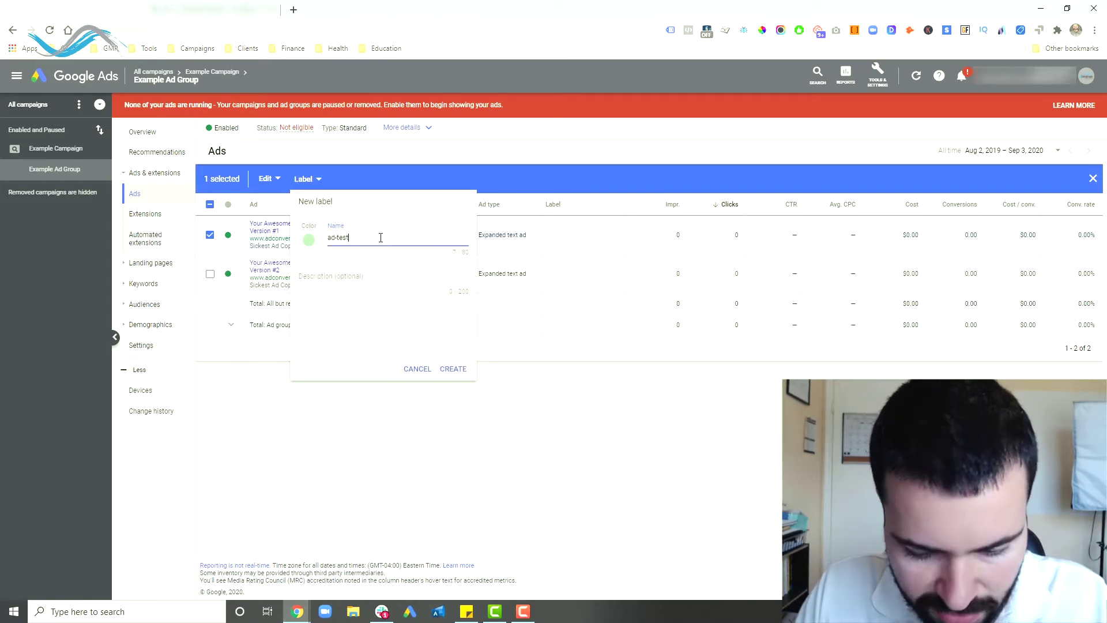
type(":")
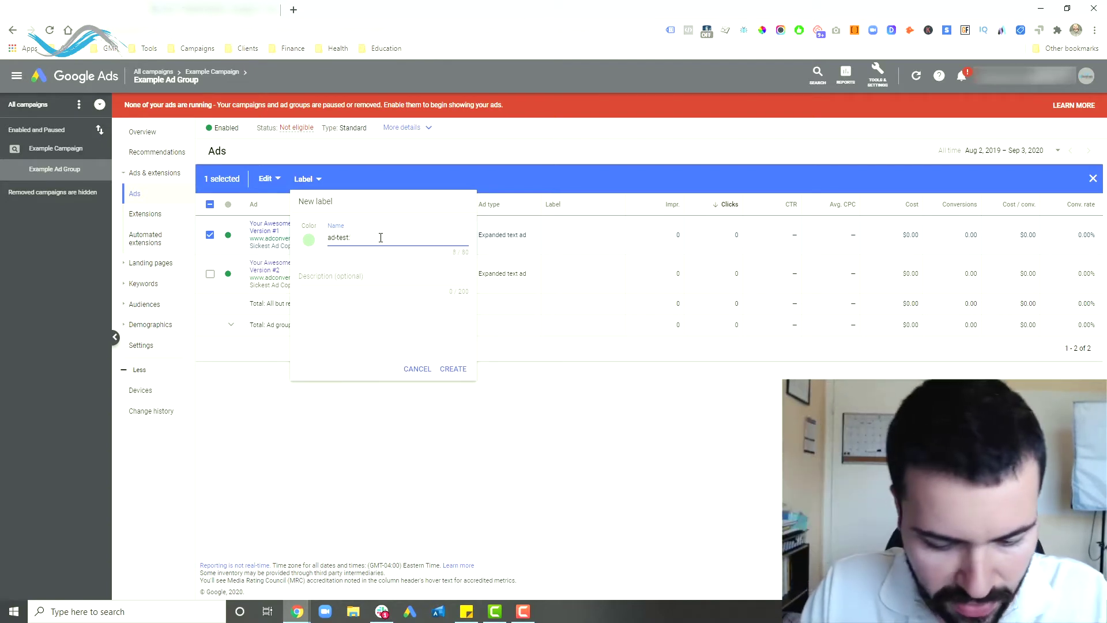
type("9.3.20-")
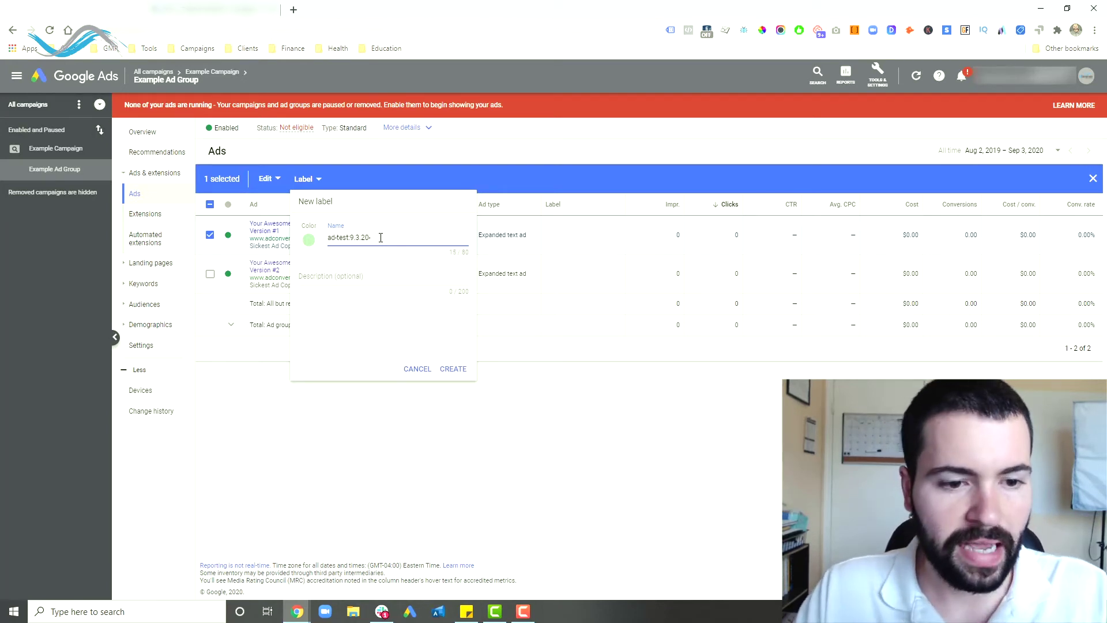
type("legacy")
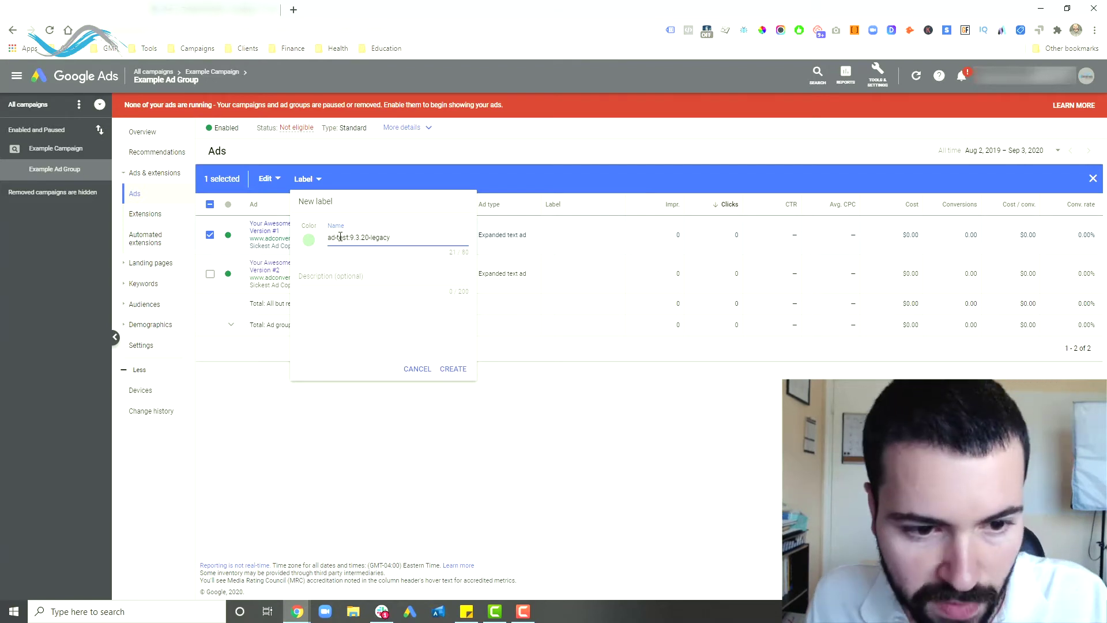
left_click(454, 370)
left_click(459, 370)
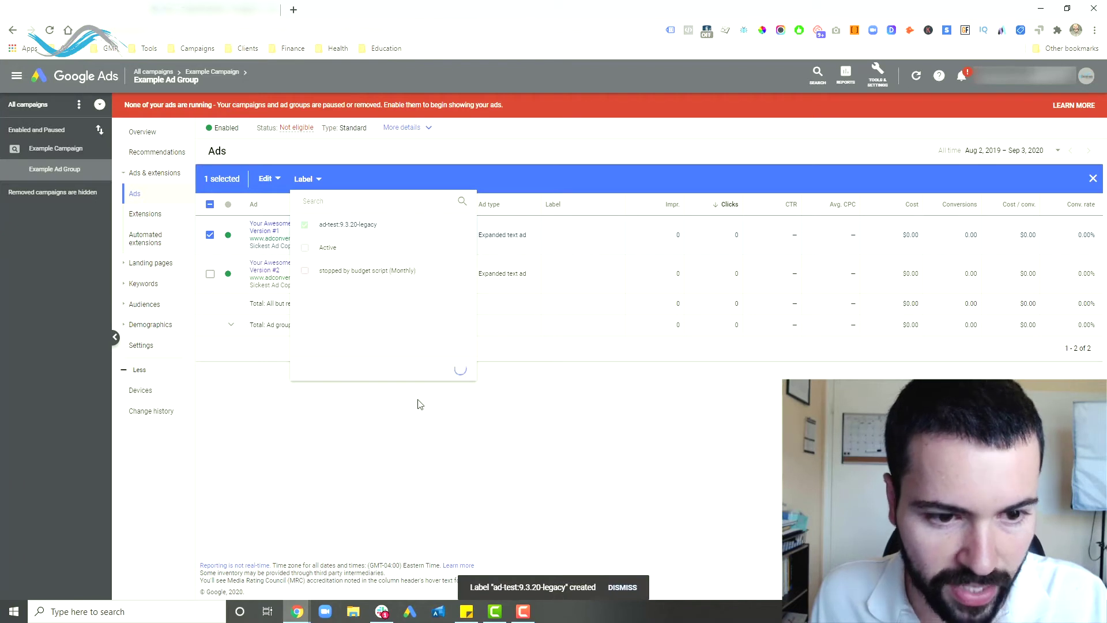
left_click(210, 204)
left_click(211, 208)
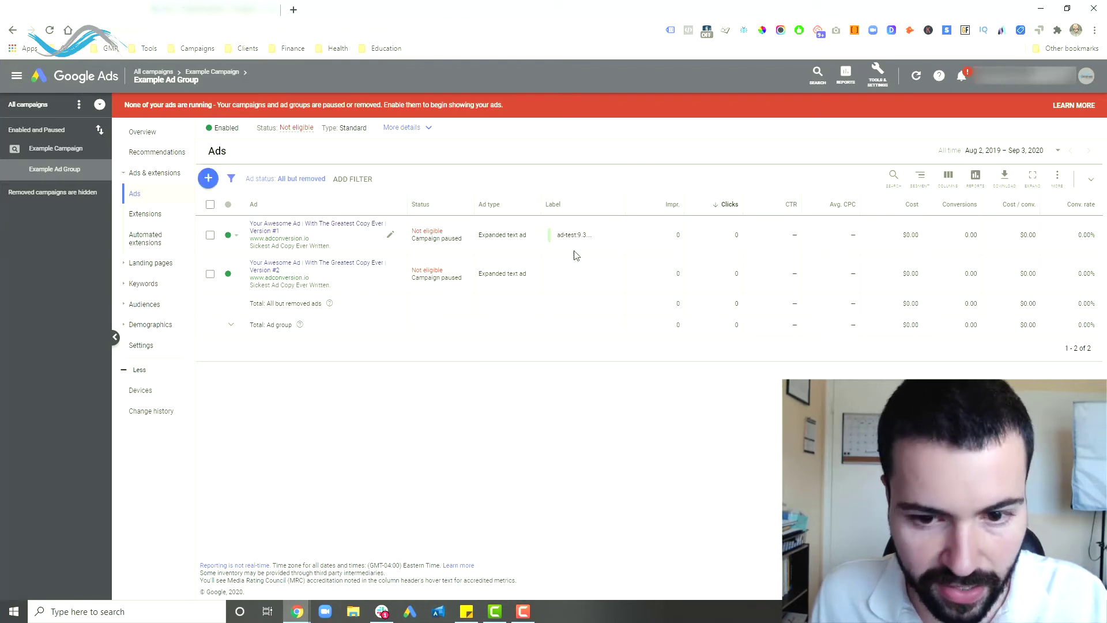
Create the label "ad-test:9.3.20-eta-h3", apply it to the Version #2 ad, and clear the selection
left_click(210, 274)
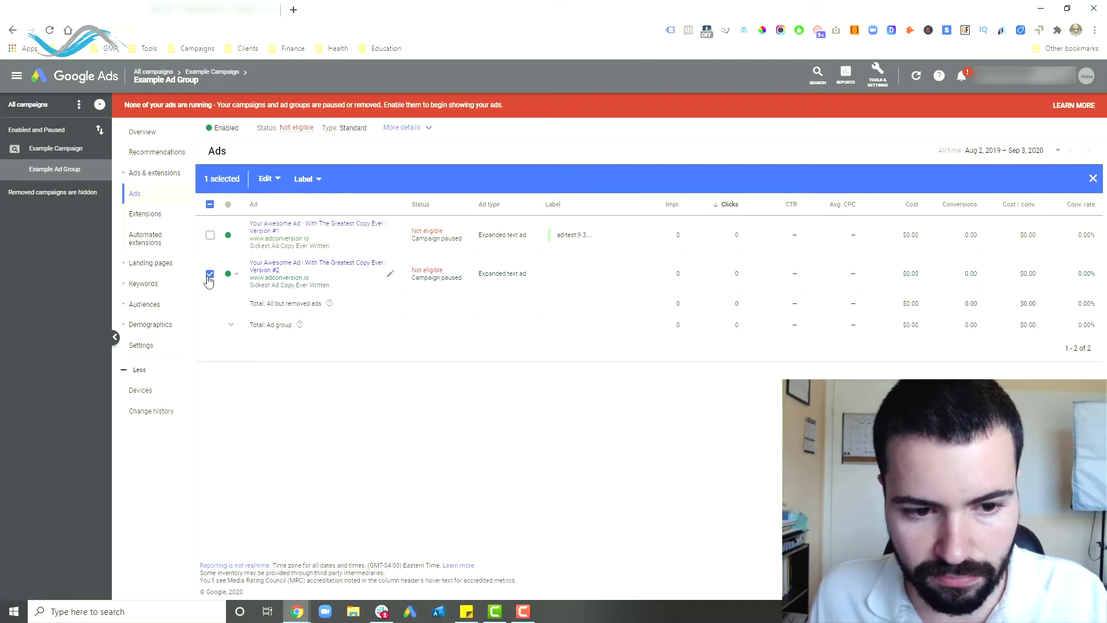
left_click(304, 179)
left_click(312, 369)
left_click(337, 238)
type("ad-test:9")
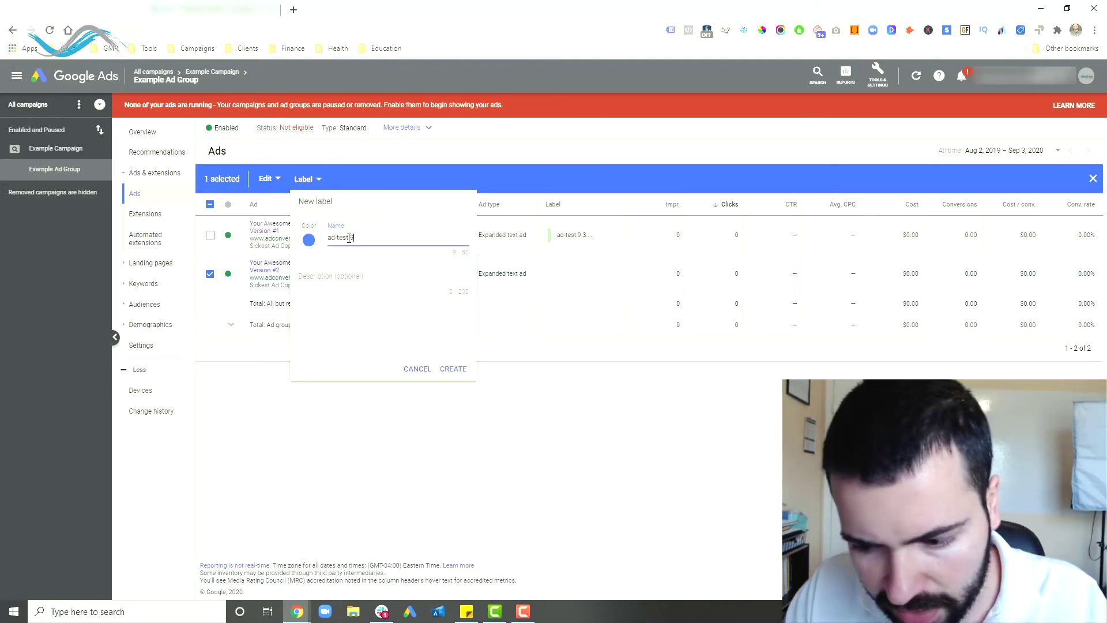
type(".3.20")
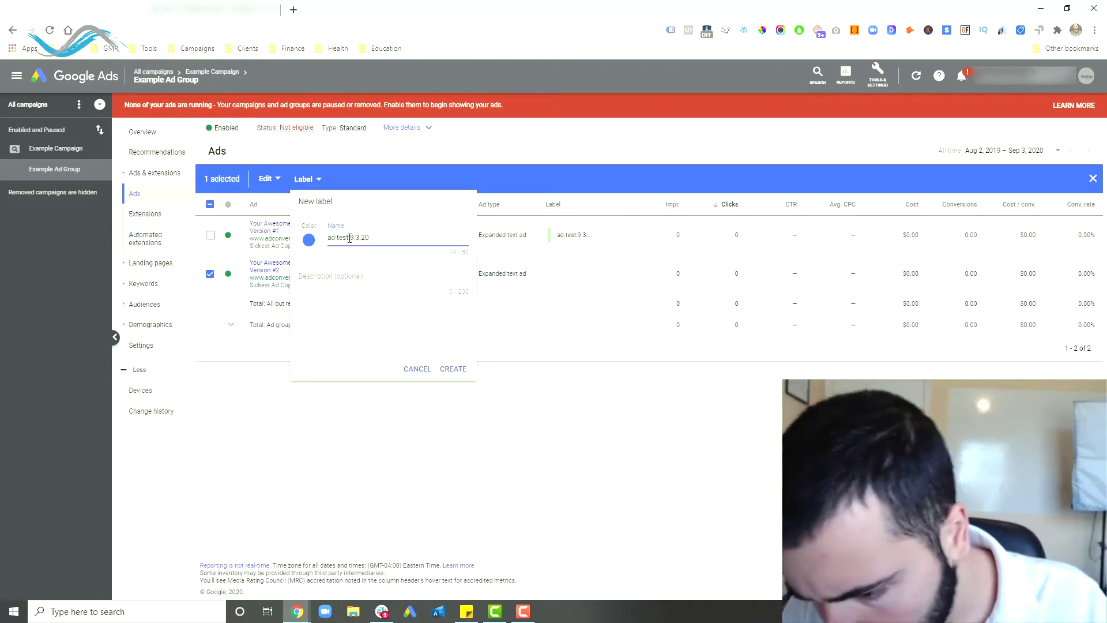
type("-")
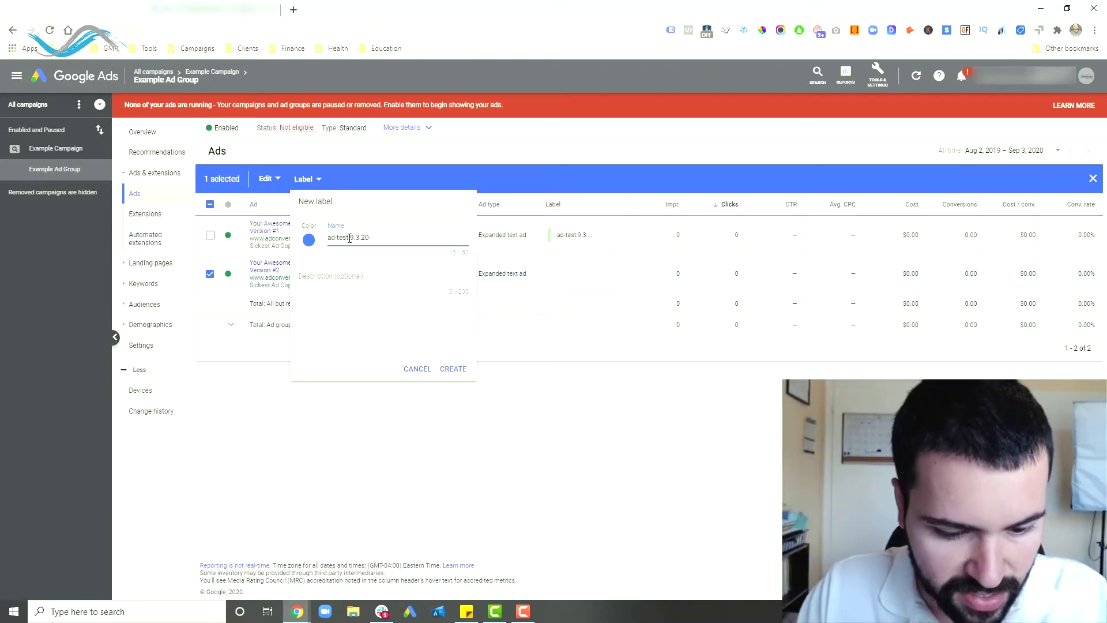
type("eta")
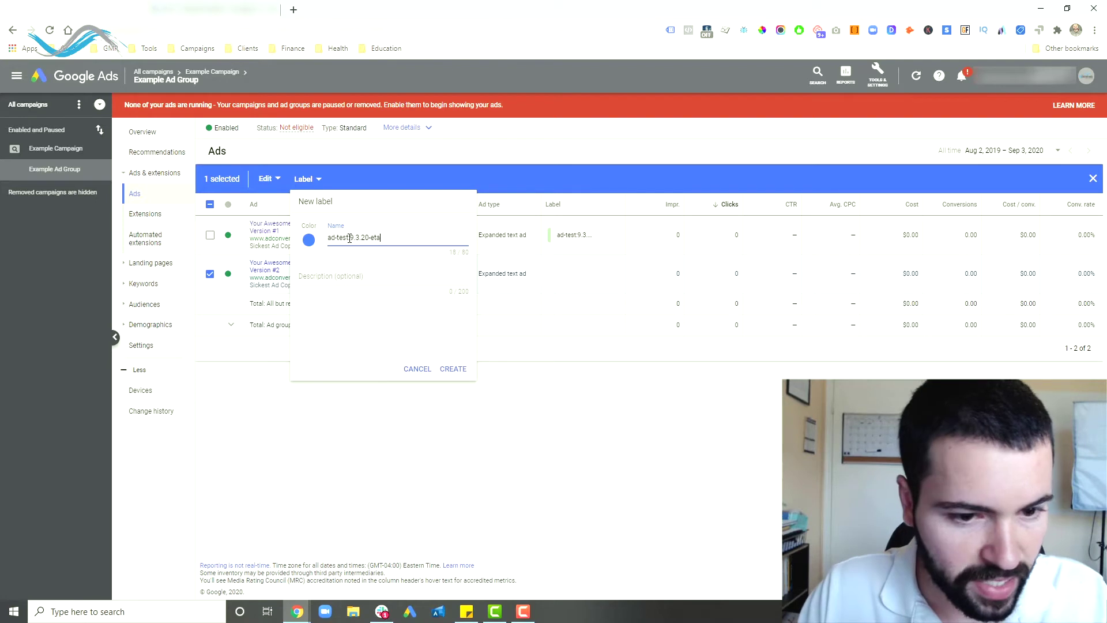
type("-")
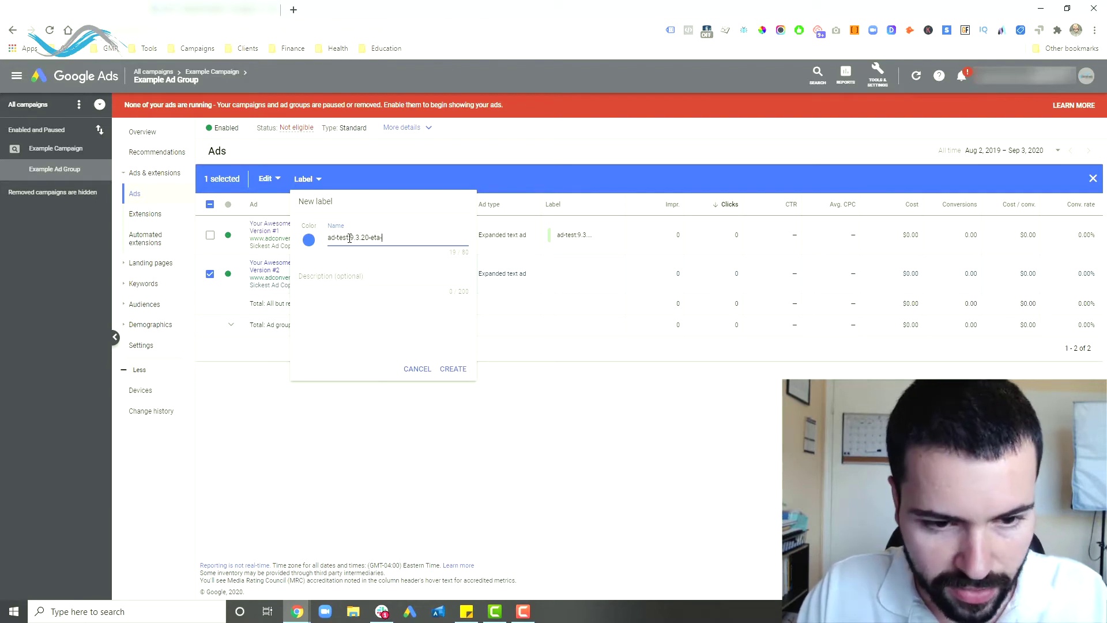
type("h3")
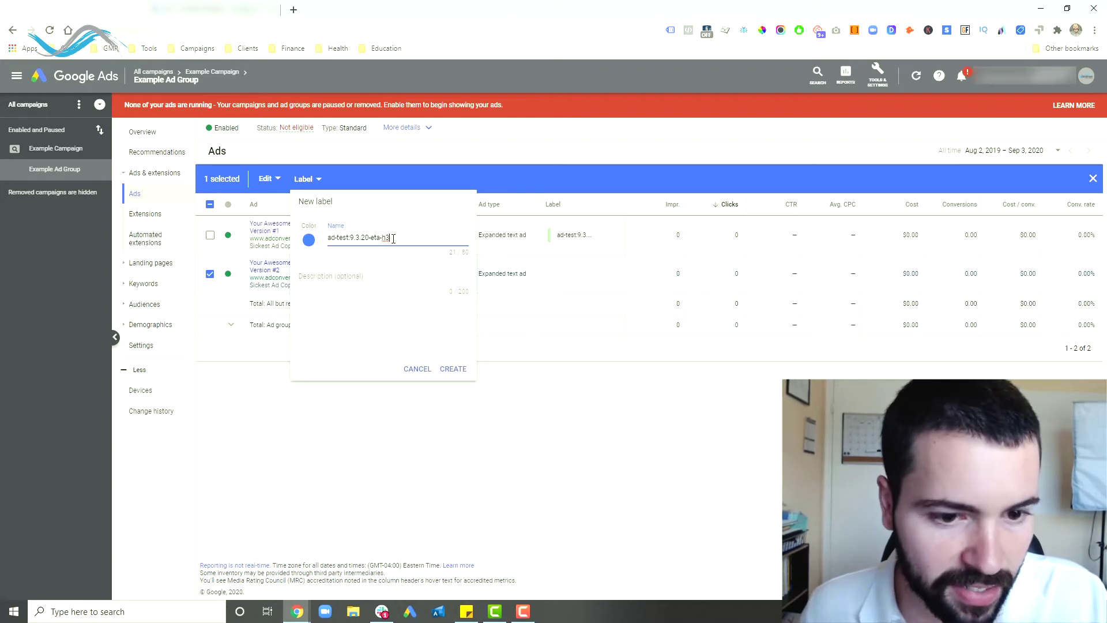
left_click(453, 370)
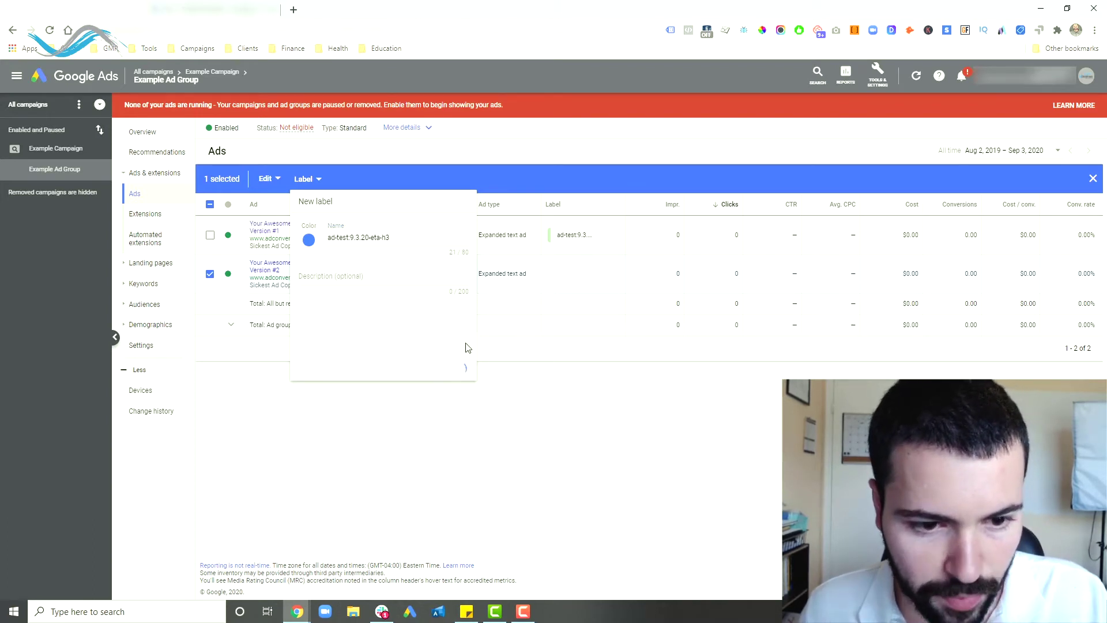
left_click(457, 369)
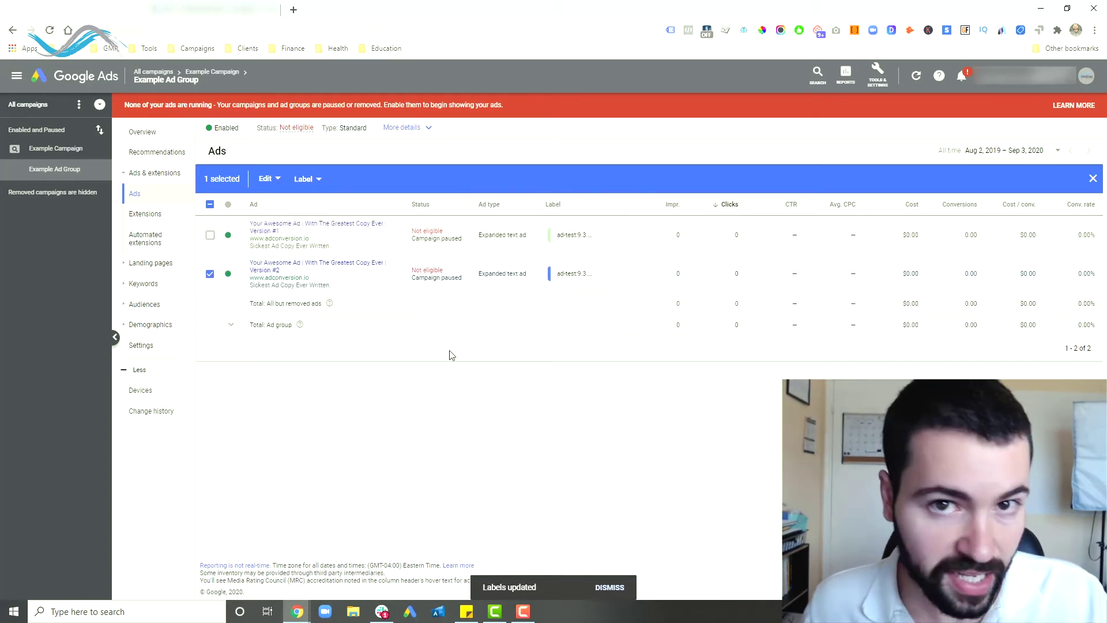
left_click(210, 274)
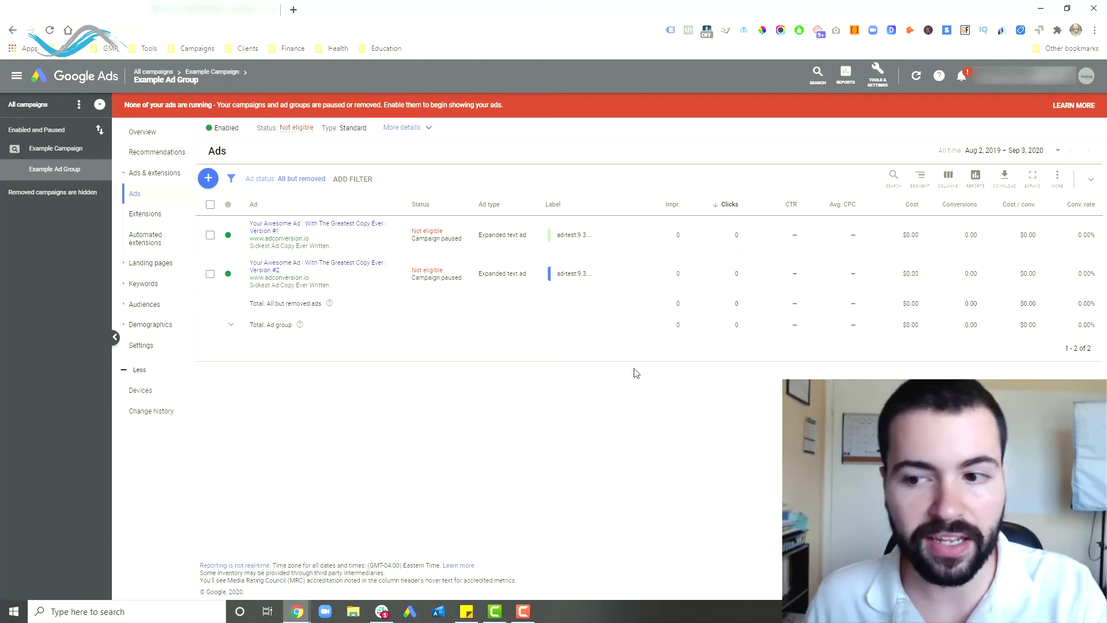
Open the download options for the ads, and go to the Ad status header of the Ad report workbook in Excel
left_click(1004, 177)
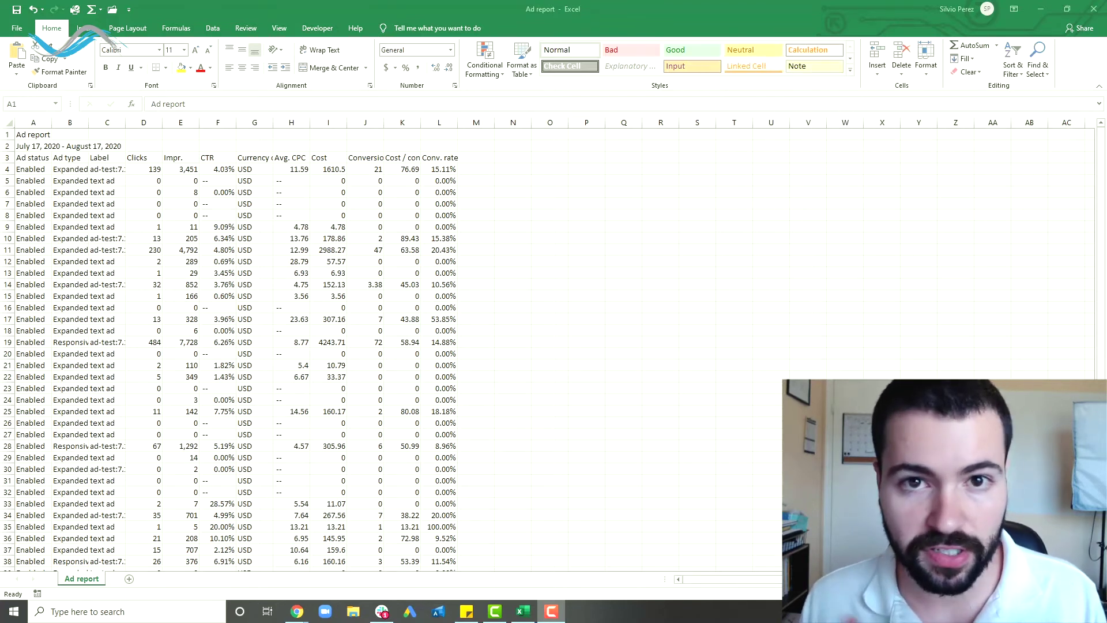
left_click(39, 139)
left_click(40, 144)
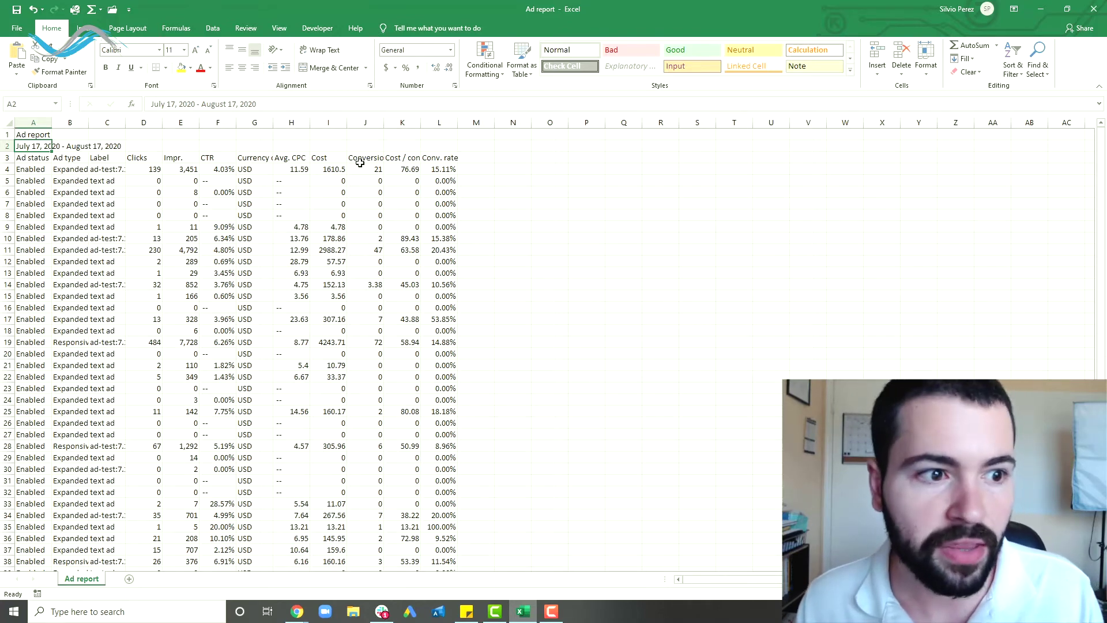
key("Down")
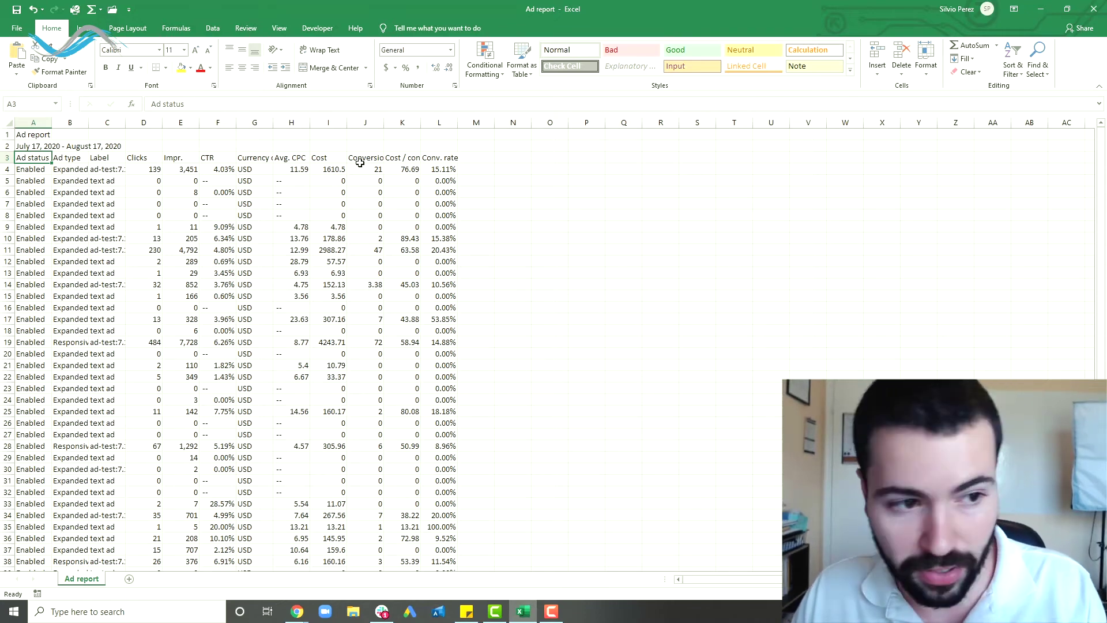
Convert the ad data from the header row through row 39, without the totals rows, into a table with headers
key("ctrl+Down")
key("shift+Up")
key("shift+Up")
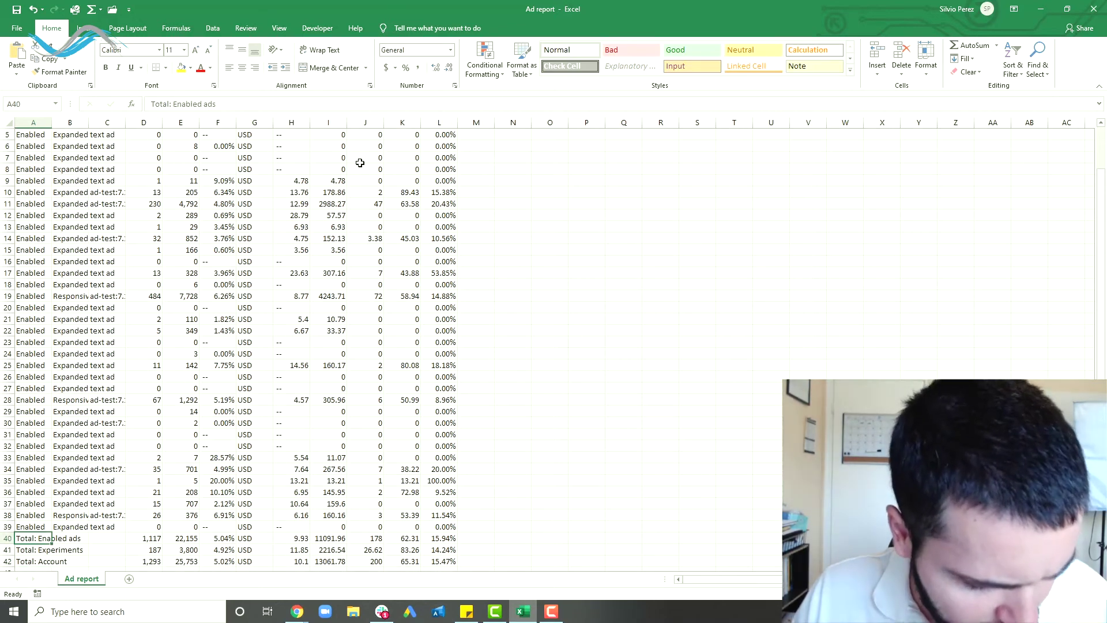
key("ctrl+shift+Right")
key("ctrl+shift+Right")
key("ctrl+Up")
key("ctrl+a")
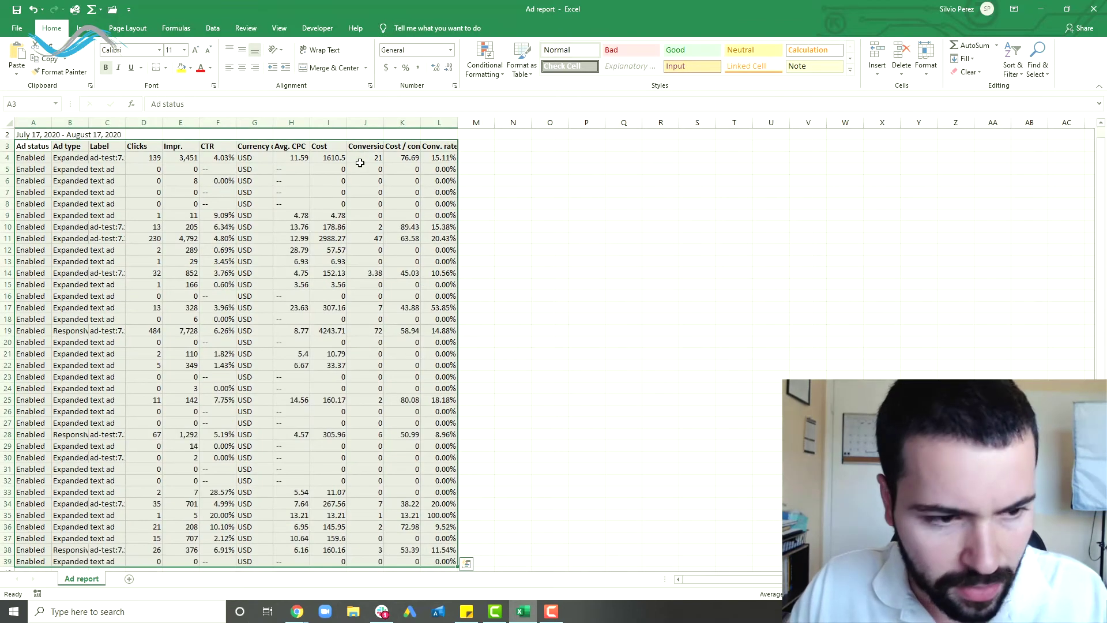
key("ctrl+t")
key("Return")
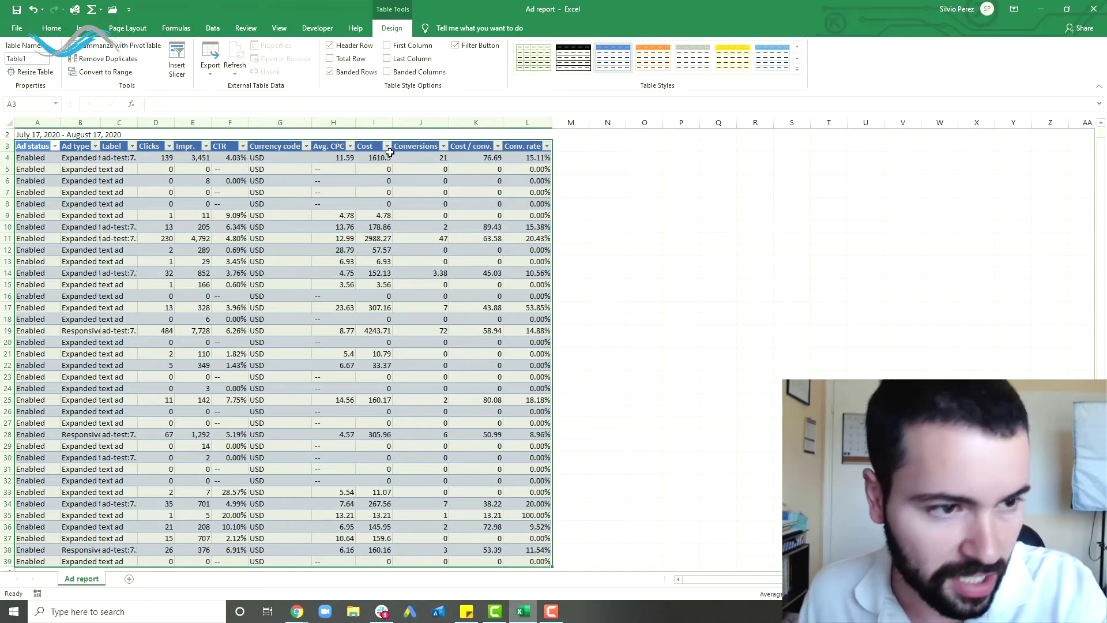
Summarize the table with a PivotTable on a new sheet, using Label as rows and the sum of Conversions as values
left_click(121, 46)
left_click(547, 376)
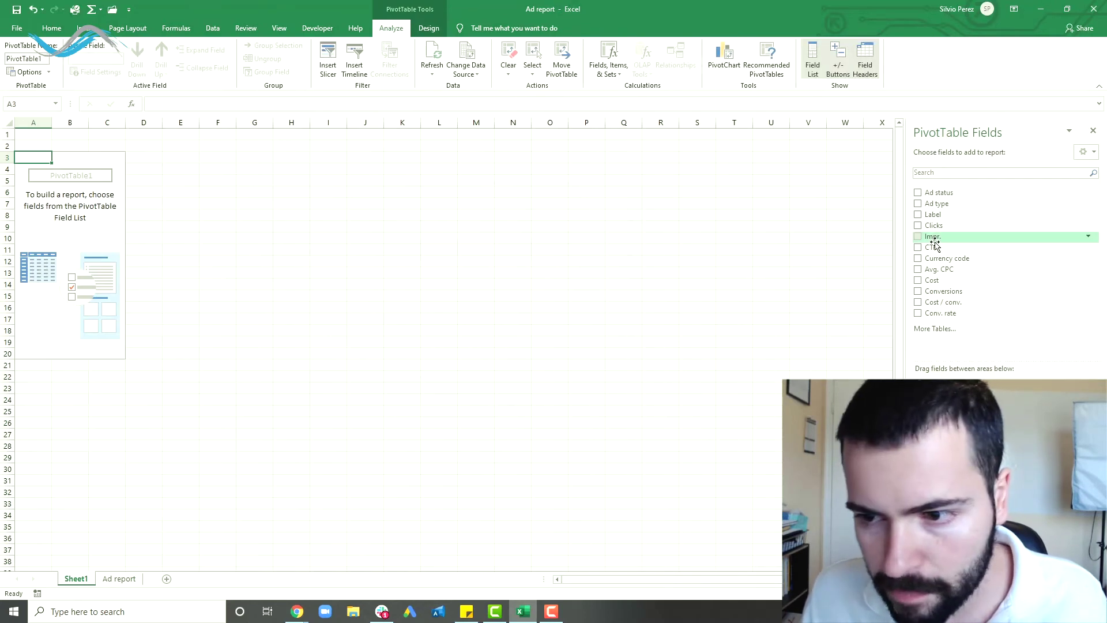
left_click(918, 215)
left_click(918, 291)
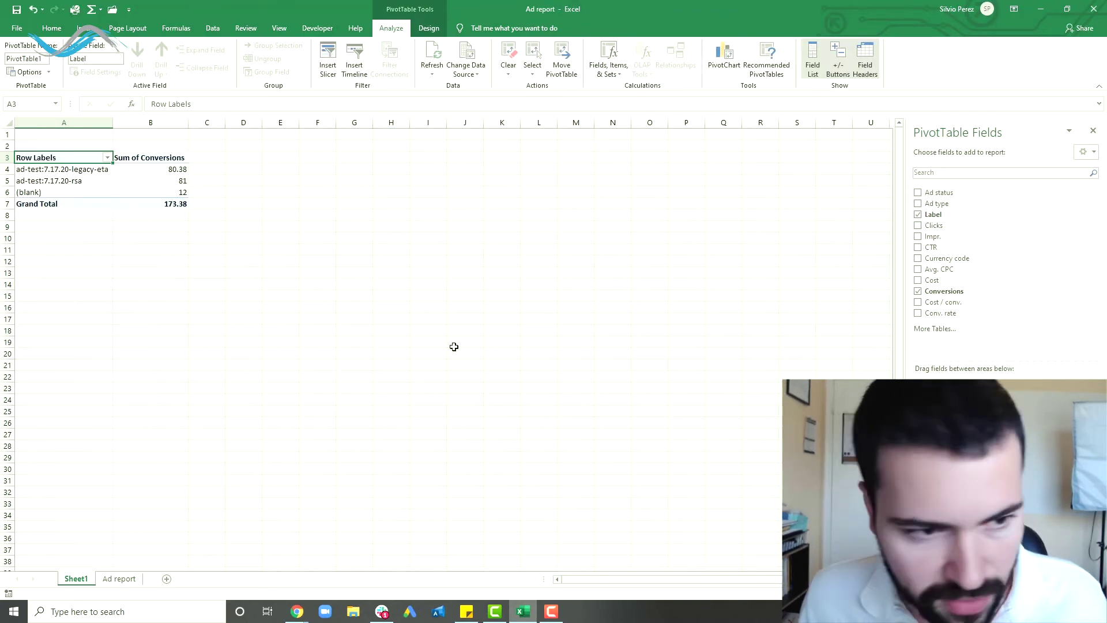
Filter the PivotTable's row labels to exclude the blank entry
left_click(107, 158)
left_click(35, 301)
left_click(81, 375)
left_click(65, 377)
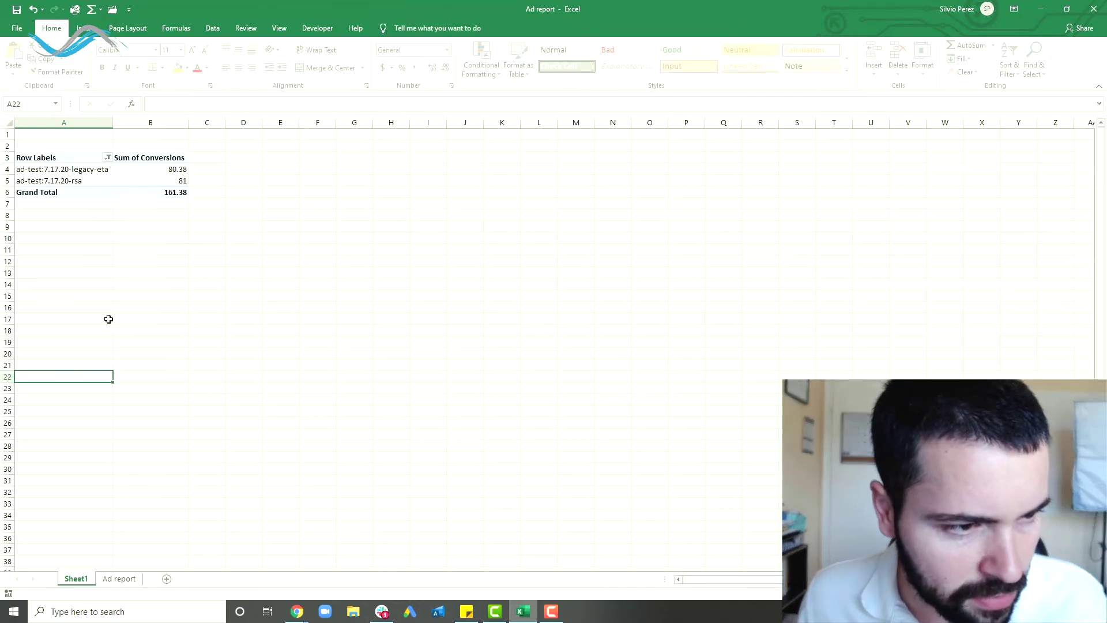
Compare the conversions of the rsa and legacy-eta ad-test labels in the PivotTable
left_click(230, 181)
key("Left")
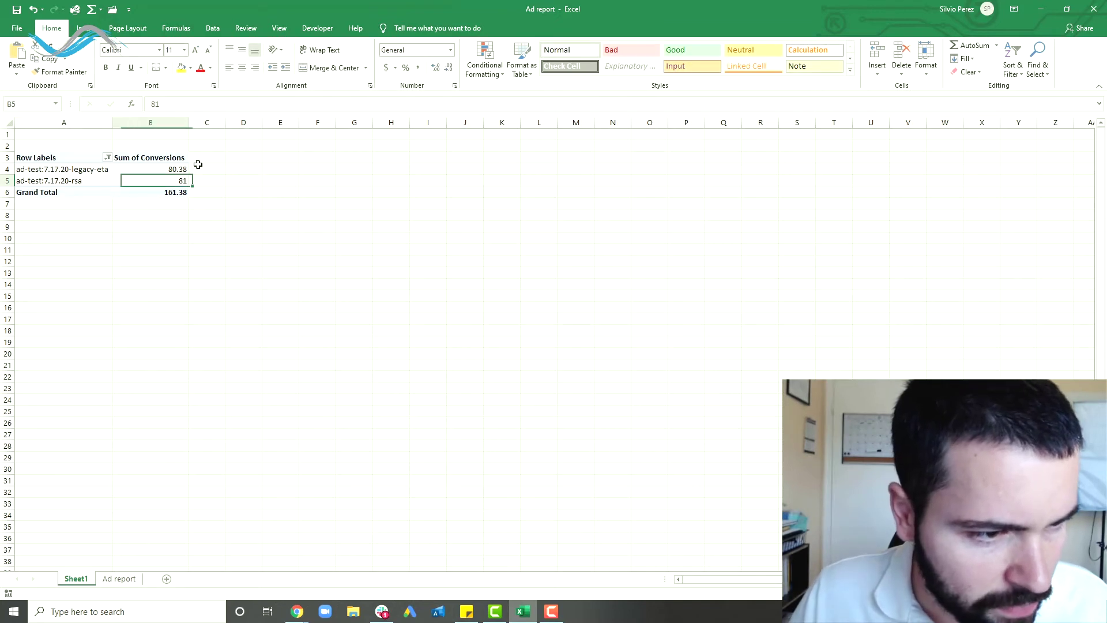
key("Left")
key("Left")
key("Up")
key("Right")
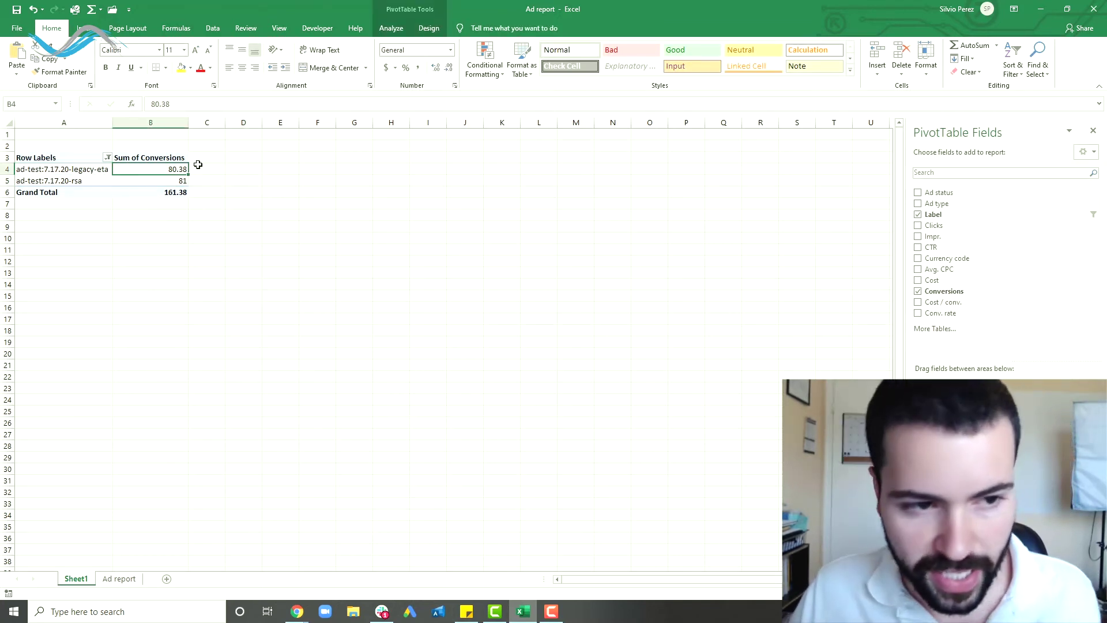
Review the conversions value beside each of the two ad-test labels in the PivotTable once more
key("Left")
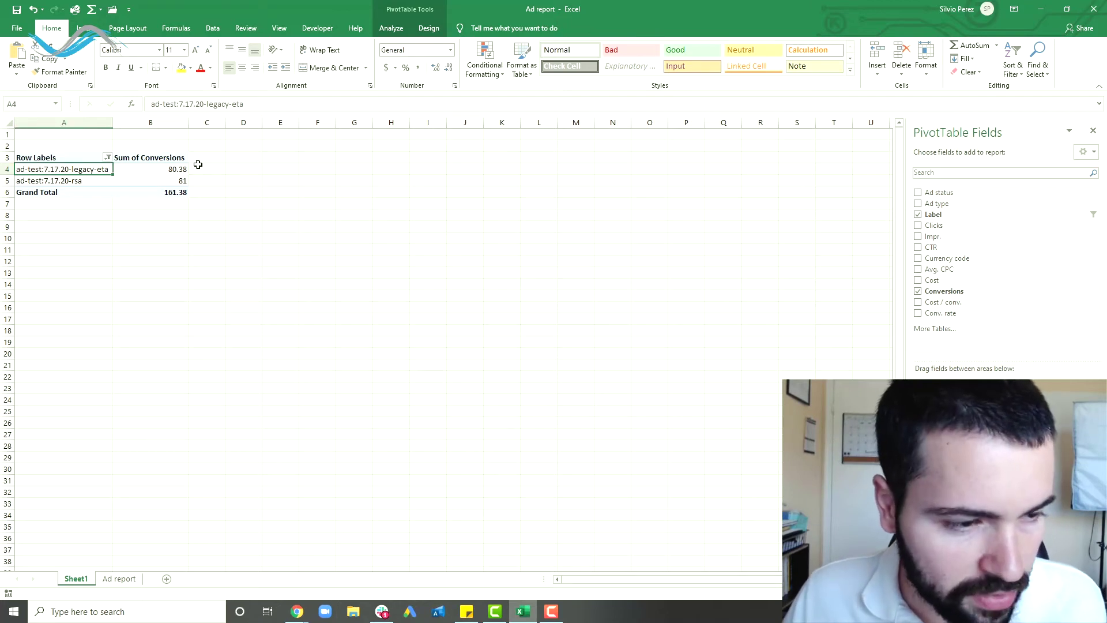
key("Down")
key("Right")
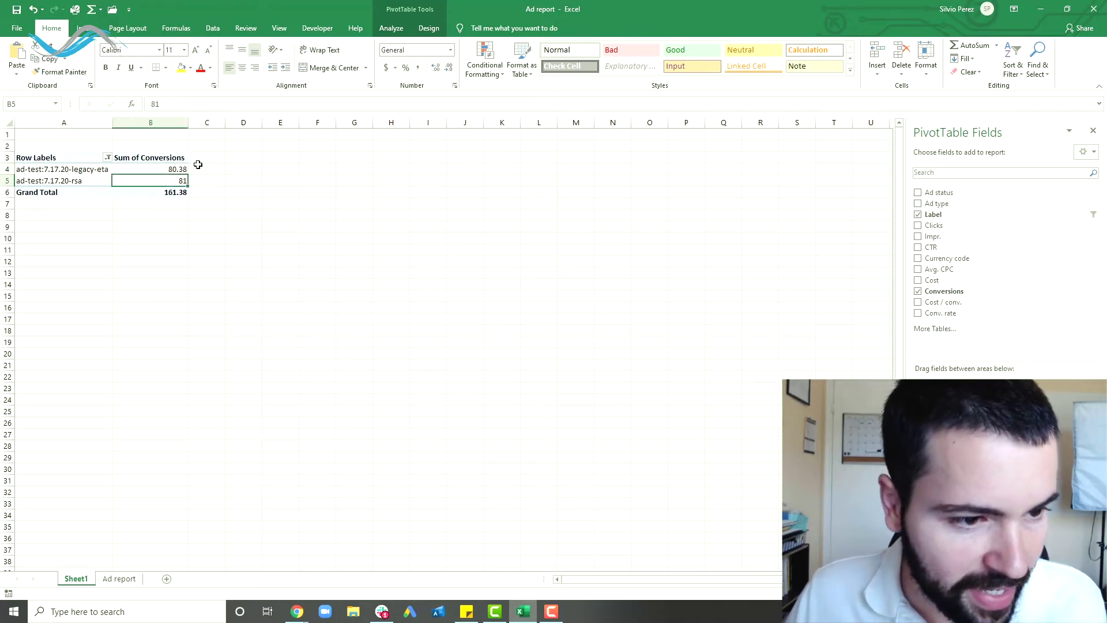
key("Left")
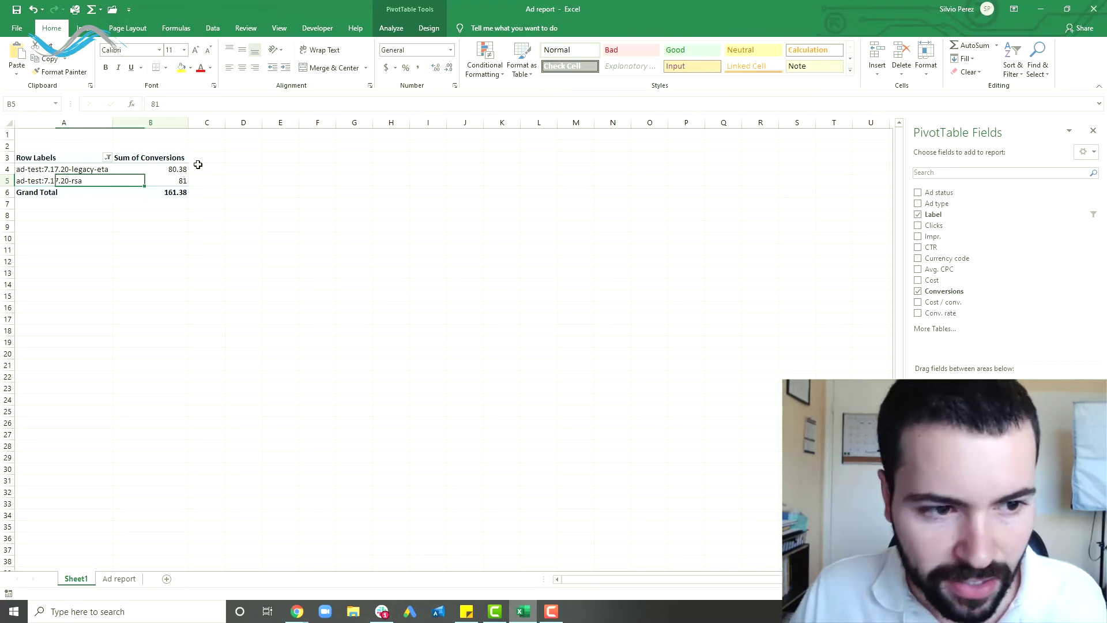
Add a % column beside the PivotTable with the header in C3 and the formula =B4/$B$6 in C4
left_click(198, 163)
type("%")
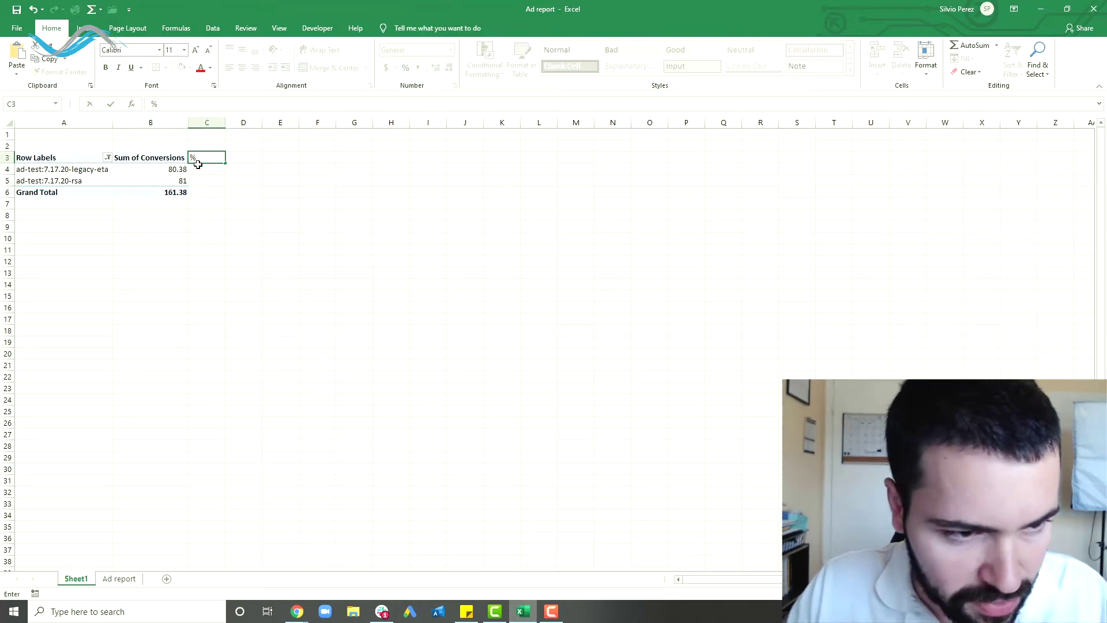
key("Return")
type("=b4")
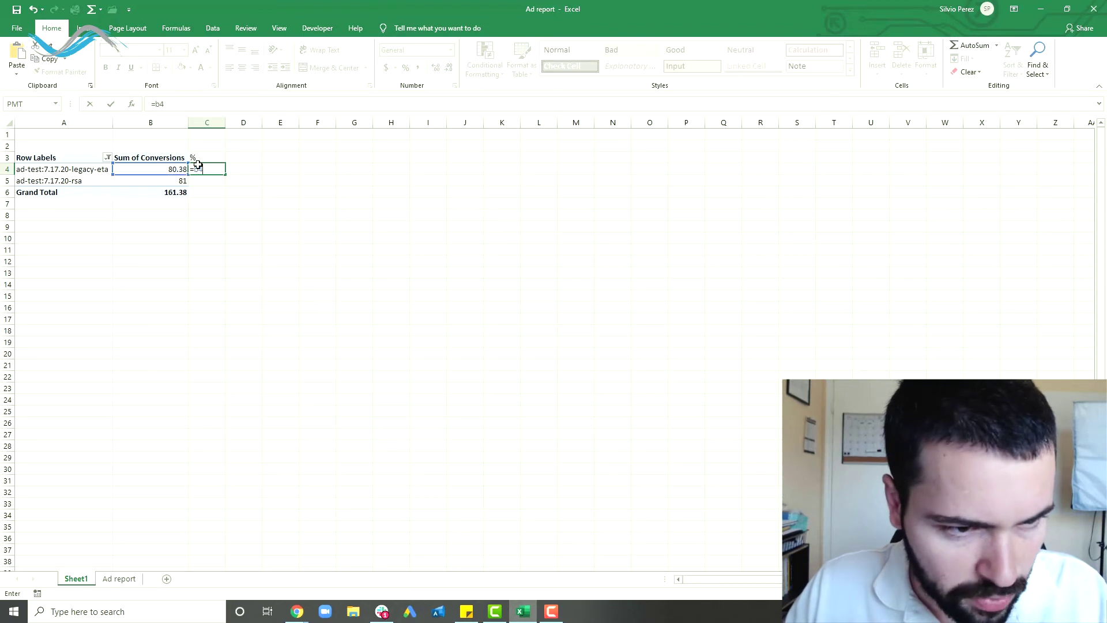
type("/$B")
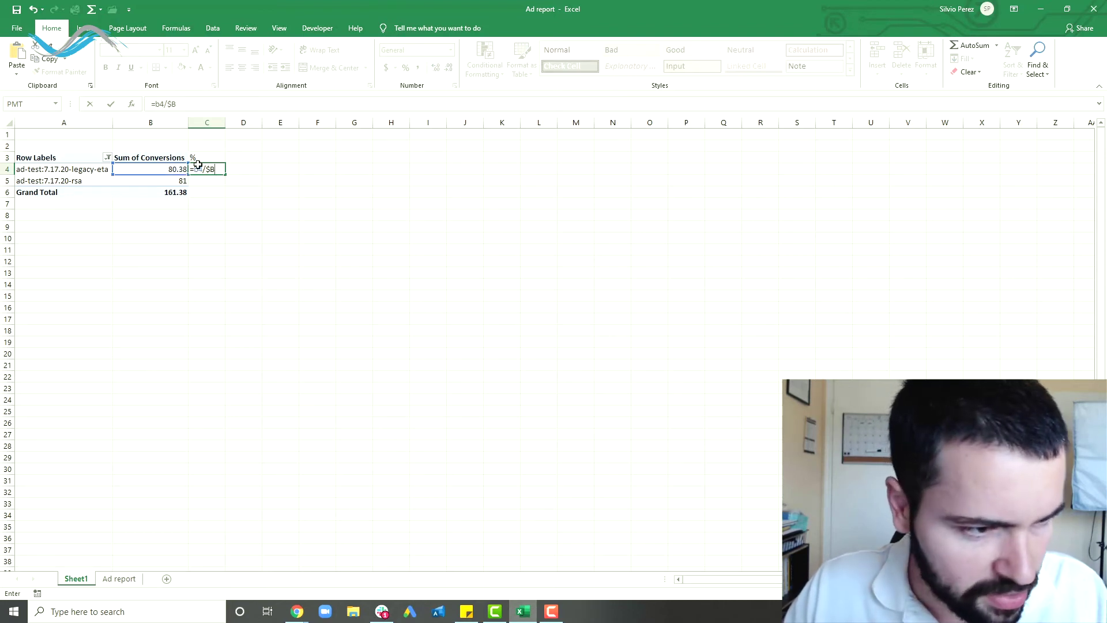
type("$6")
key("Return")
Fill the C4 formula down through the Grand Total row and format column C as percentages
left_click(217, 168)
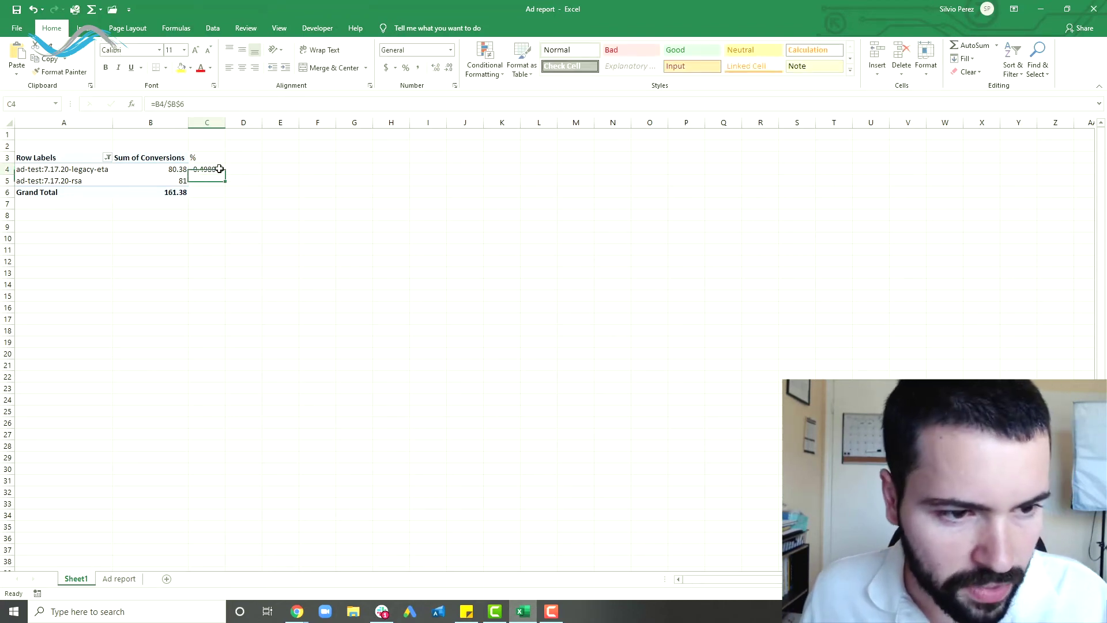
double_click(226, 174)
left_click(221, 122)
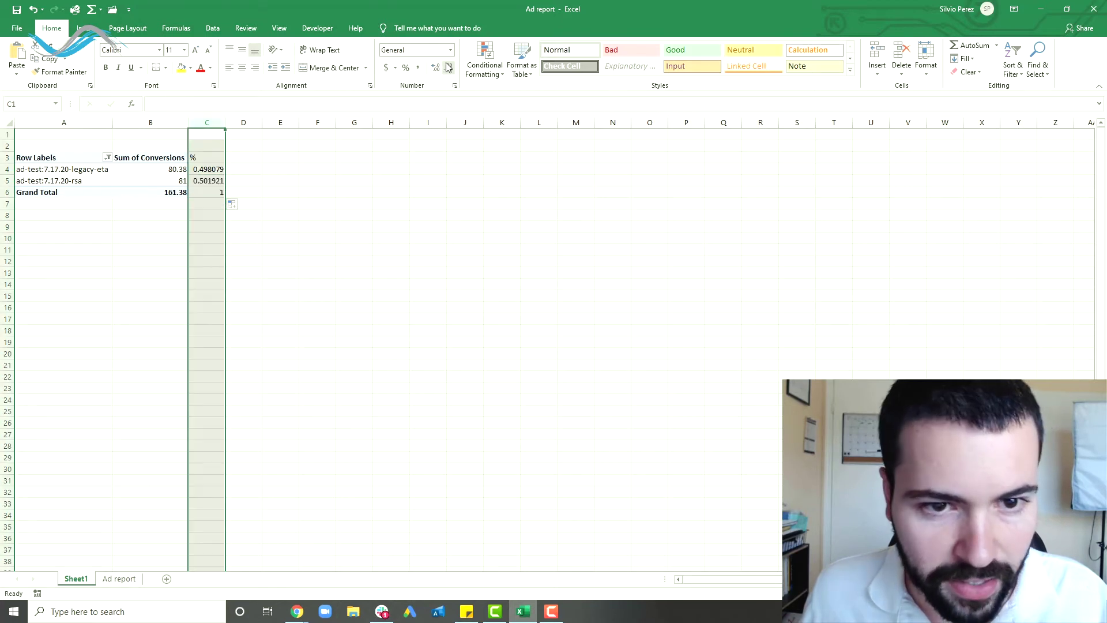
left_click(406, 68)
left_click(355, 181)
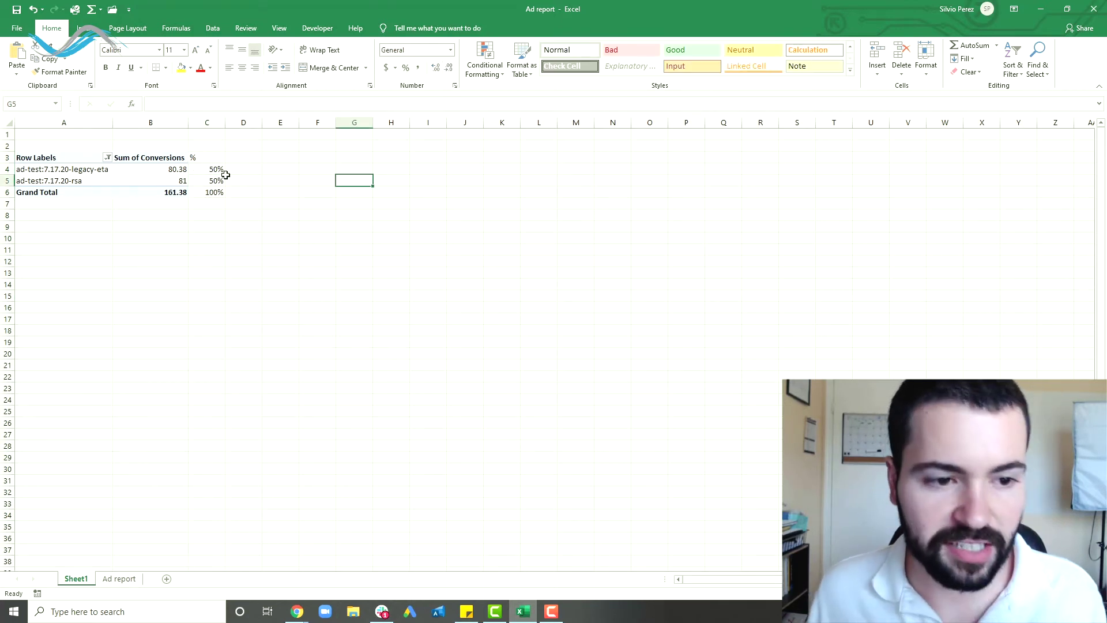